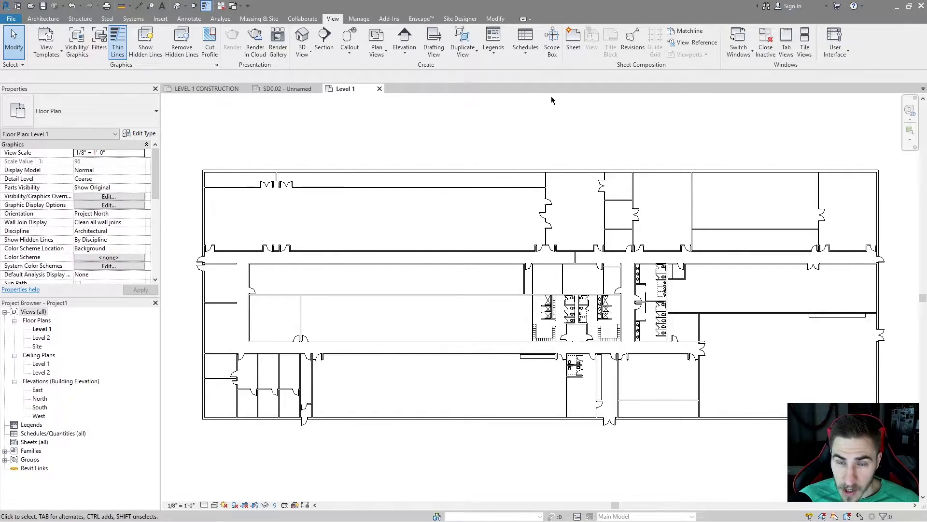
# Step: Create a scope box named Scope Box Video around the central restroom block on the Level 1 plan
pyautogui.click(552, 54)
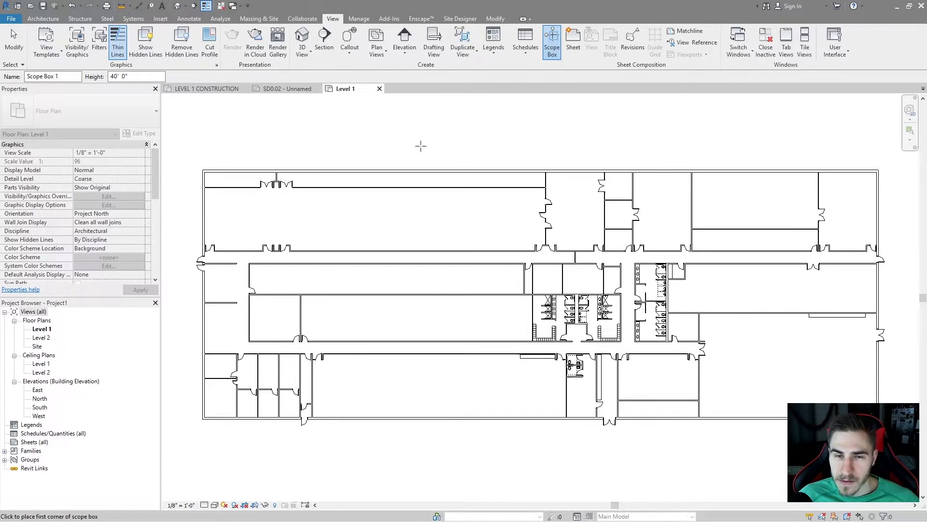
pyautogui.moveTo(76, 76); pyautogui.dragTo(20, 74)
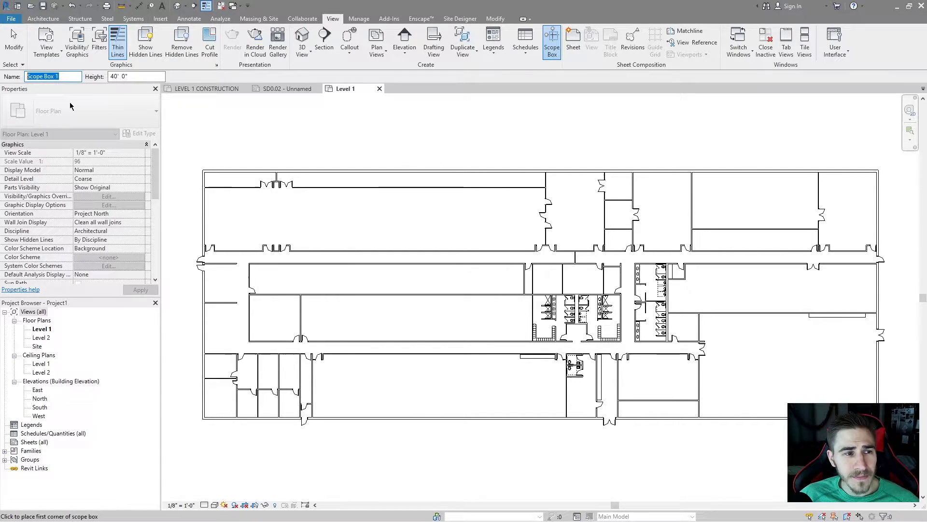
pyautogui.write('S')
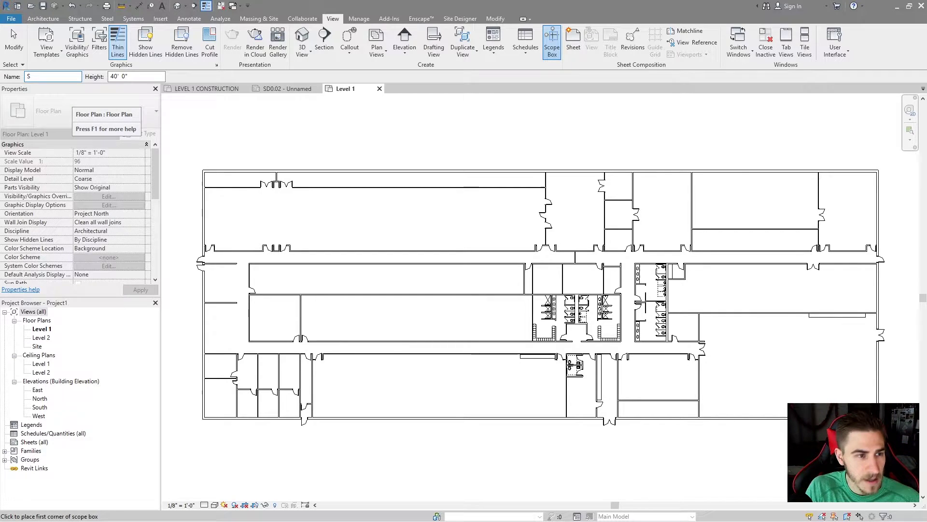
pyautogui.write('cope Box Video')
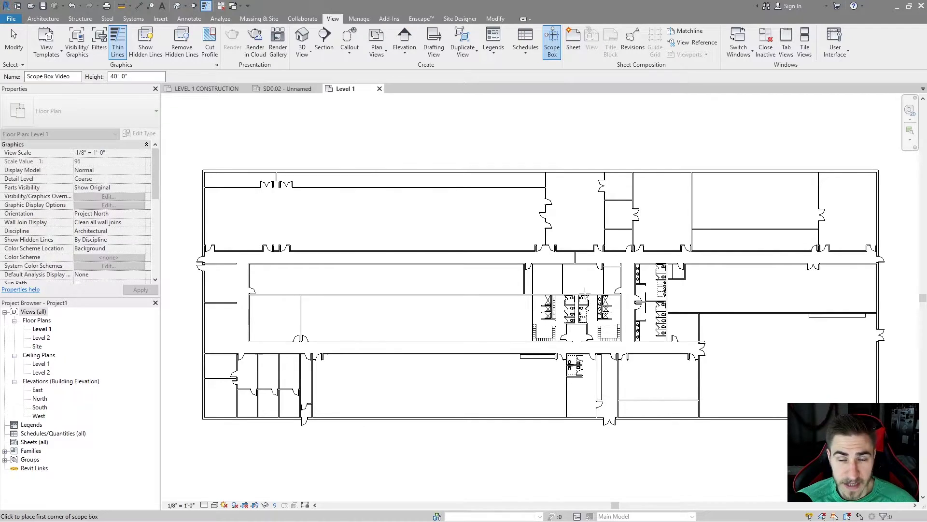
pyautogui.scroll(4, 587, 290)
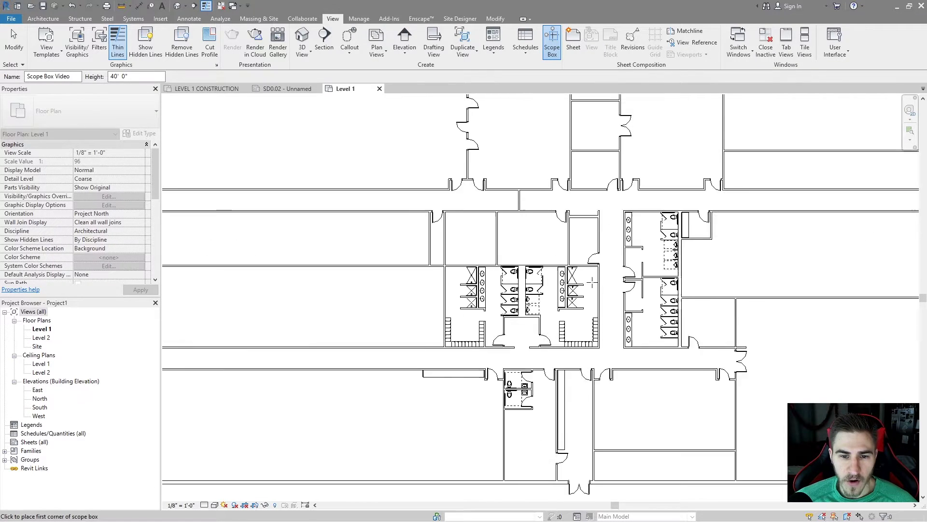
pyautogui.click(414, 196)
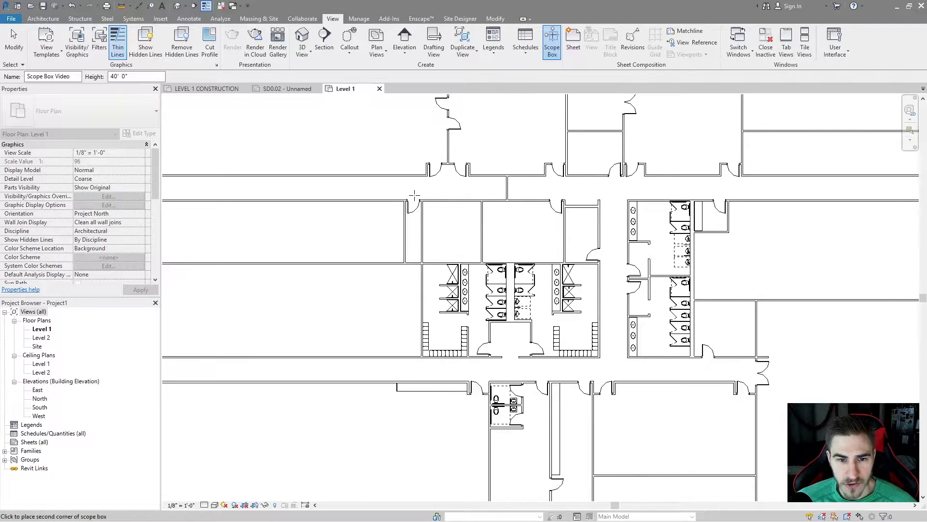
pyautogui.click(605, 363)
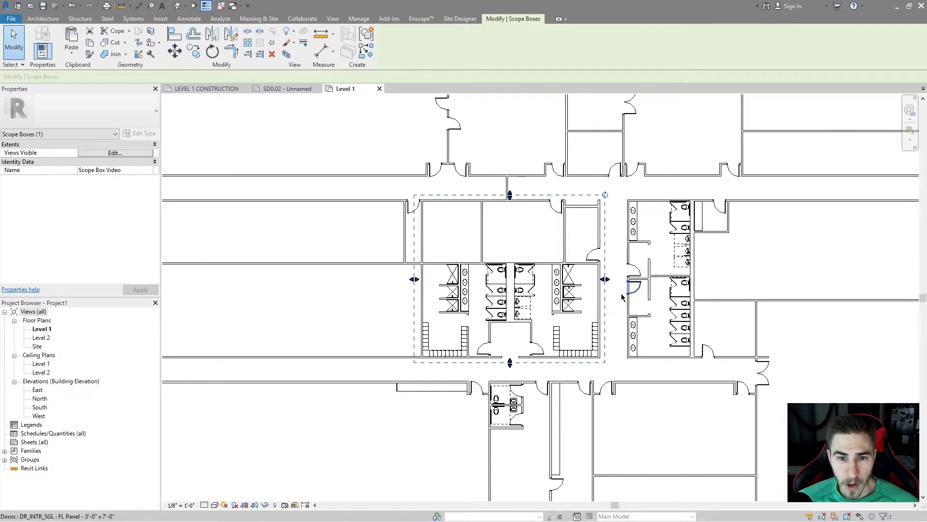
pyautogui.moveTo(510, 195)
pyautogui.mouseDown()
pyautogui.moveTo(513, 214)
pyautogui.moveTo(513, 195)
pyautogui.mouseUp()
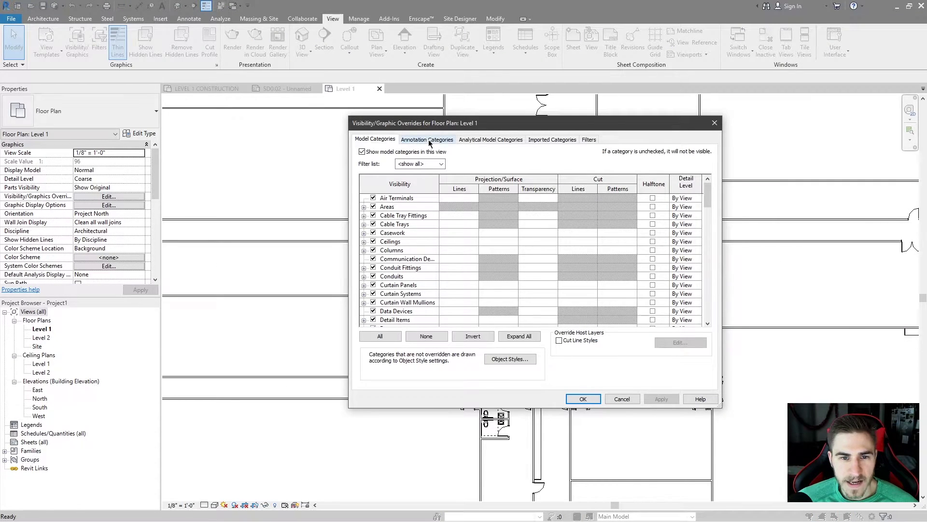
# Step: Hide the Scope Boxes annotation category in the visibility overrides of Level 1 and apply the change
pyautogui.click(428, 140)
pyautogui.press('s')
pyautogui.scroll(-3, 451, 273)
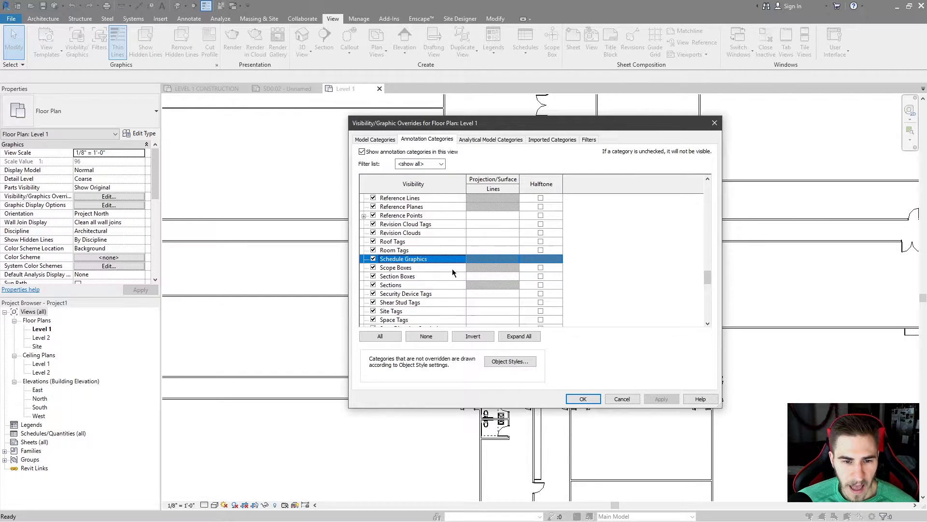
pyautogui.click(435, 265)
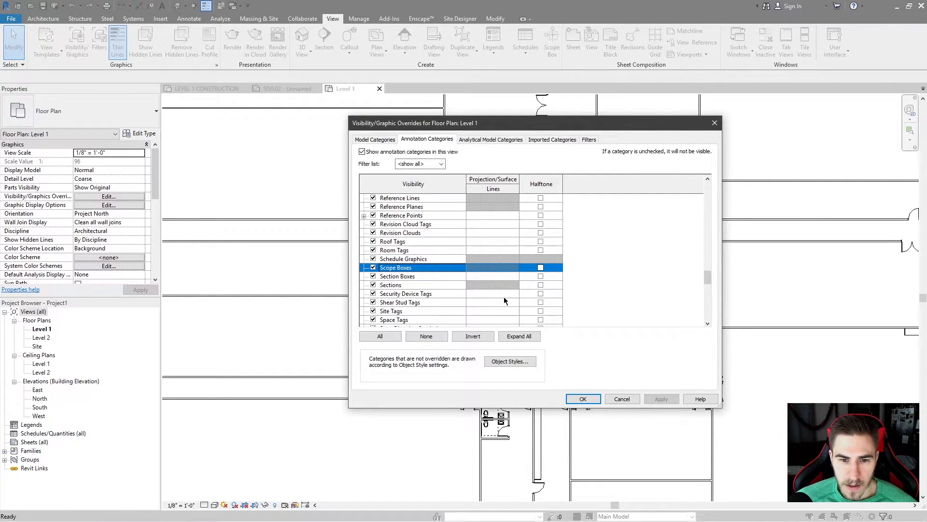
pyautogui.click(431, 284)
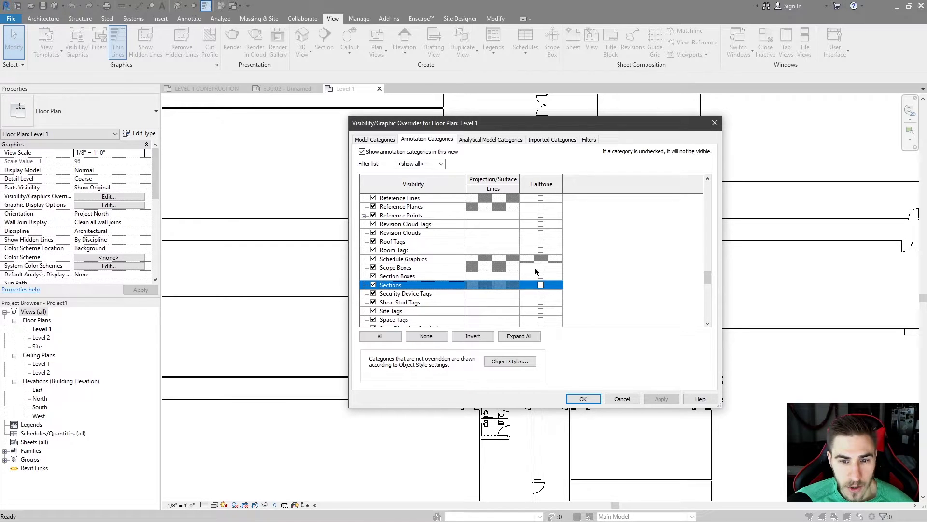
pyautogui.click(393, 269)
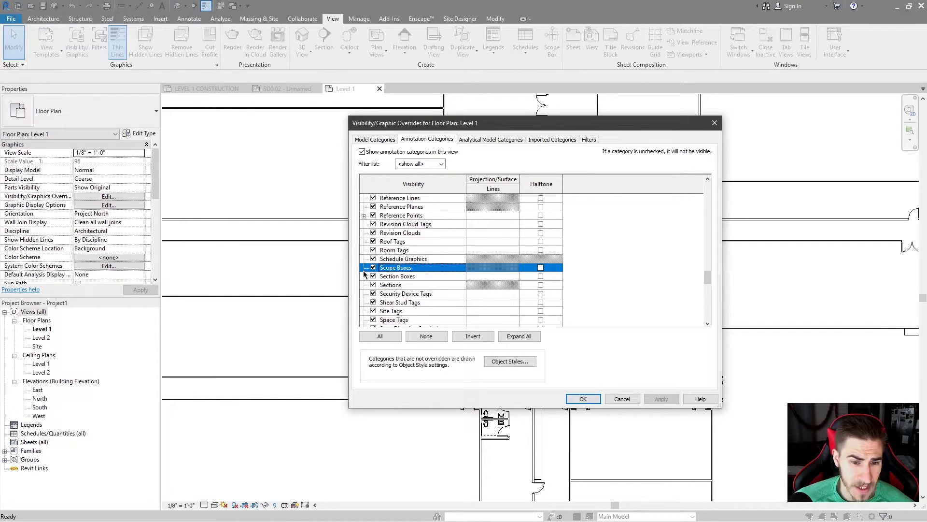
pyautogui.click(373, 268)
pyautogui.moveTo(515, 125); pyautogui.dragTo(273, 134)
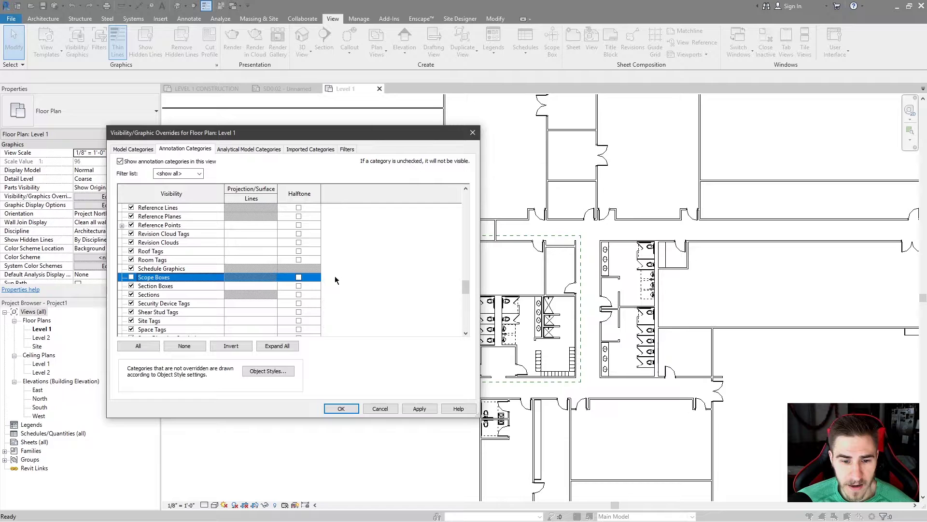
pyautogui.click(433, 410)
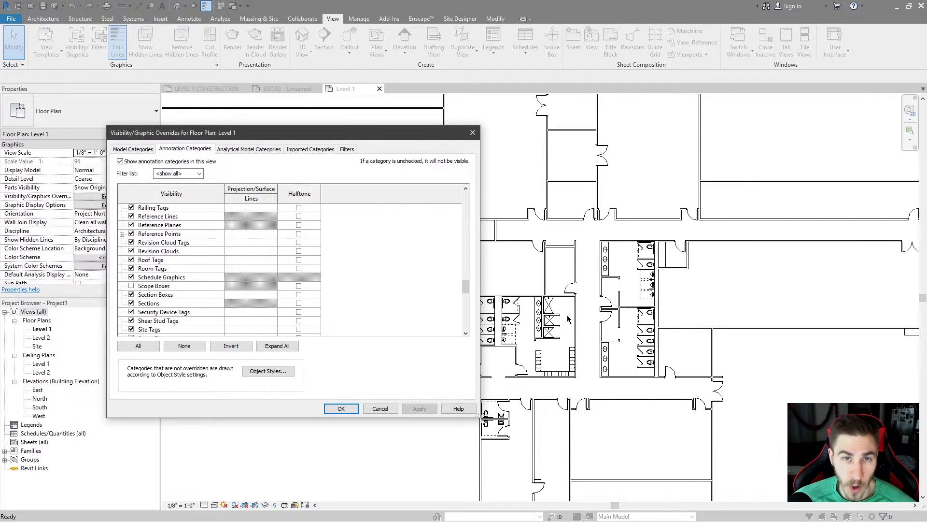
# Step: Make the Scope Boxes annotation category visible again in Level 1 and confirm the visibility overrides
pyautogui.click(131, 285)
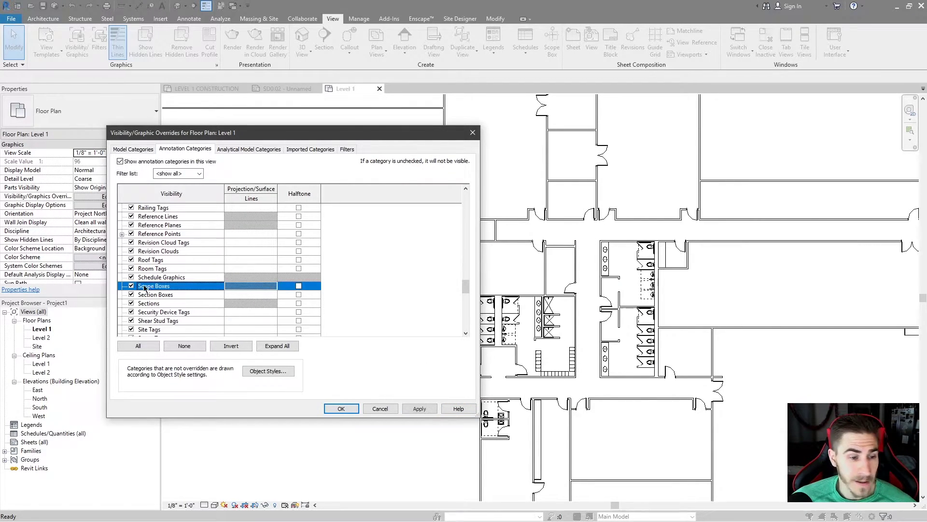
pyautogui.click(328, 408)
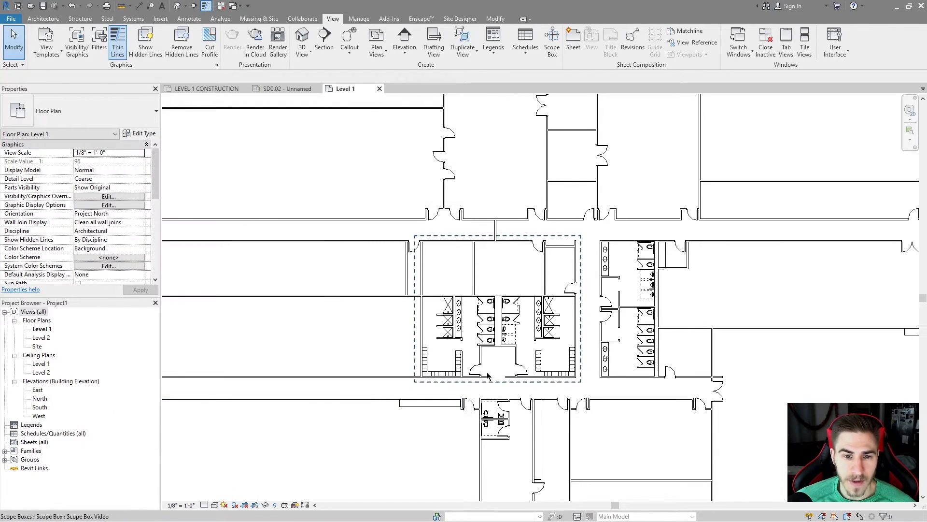
pyautogui.scroll(-1, 527, 270)
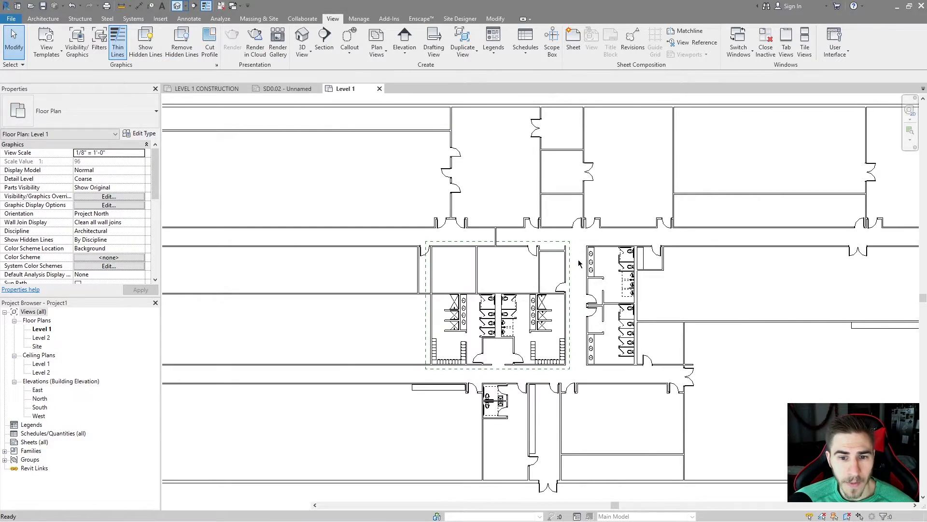
# Step: Open the default 3D view and select the scope box around the restroom block
pyautogui.click(302, 37)
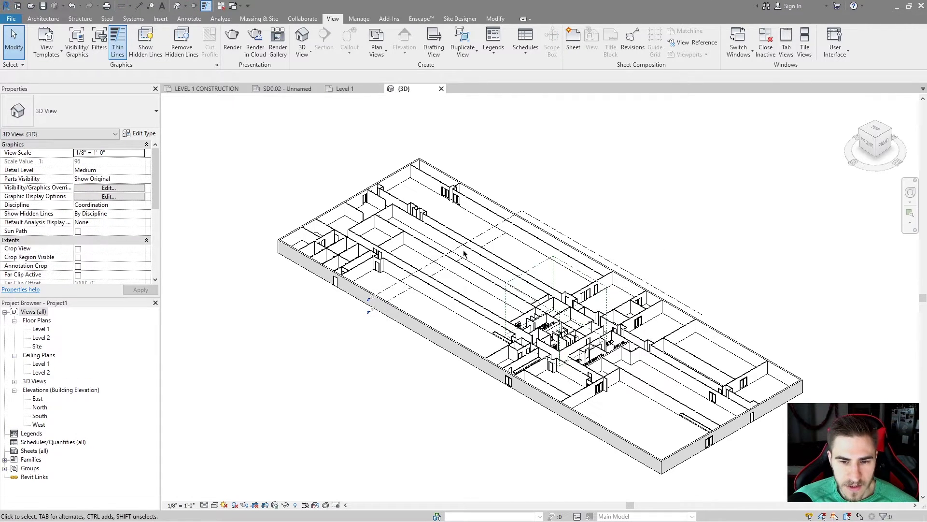
pyautogui.moveTo(425, 406); pyautogui.dragTo(565, 261, button='middle')
pyautogui.scroll(3, 567, 260)
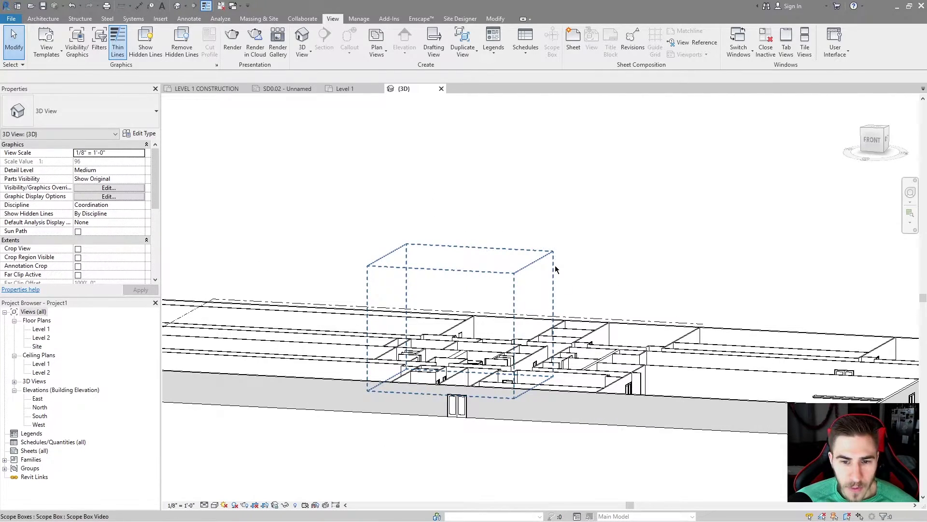
pyautogui.click(560, 262)
# Step: Shorten the scope box by lowering its top face closer to the tops of the walls
pyautogui.keyDown('shift'); pyautogui.moveTo(566, 298); pyautogui.dragTo(524, 418, button='middle'); pyautogui.keyUp('shift')
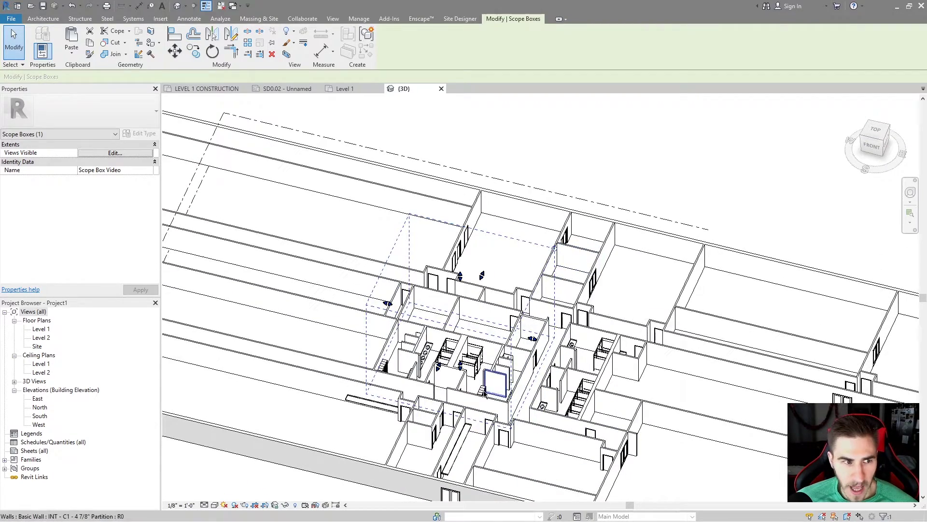
pyautogui.keyDown('shift'); pyautogui.moveTo(483, 393); pyautogui.dragTo(504, 215, button='middle'); pyautogui.keyUp('shift')
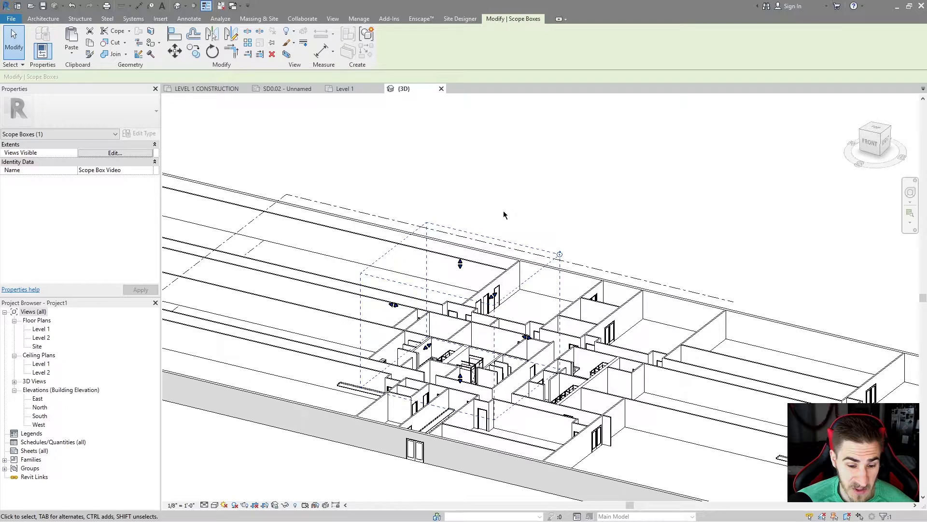
pyautogui.keyDown('shift'); pyautogui.moveTo(504, 215); pyautogui.dragTo(489, 261, button='middle'); pyautogui.keyUp('shift')
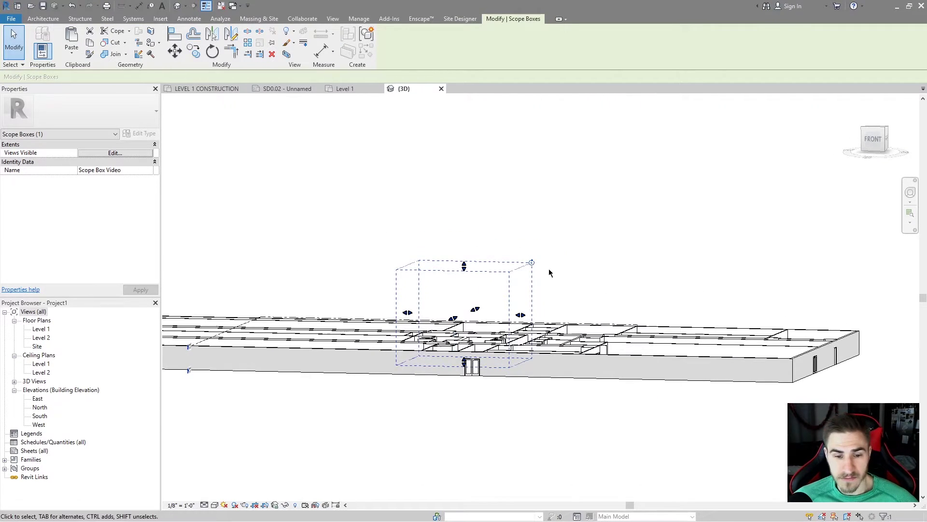
pyautogui.keyDown('shift'); pyautogui.moveTo(549, 273); pyautogui.dragTo(506, 290, button='middle'); pyautogui.keyUp('shift')
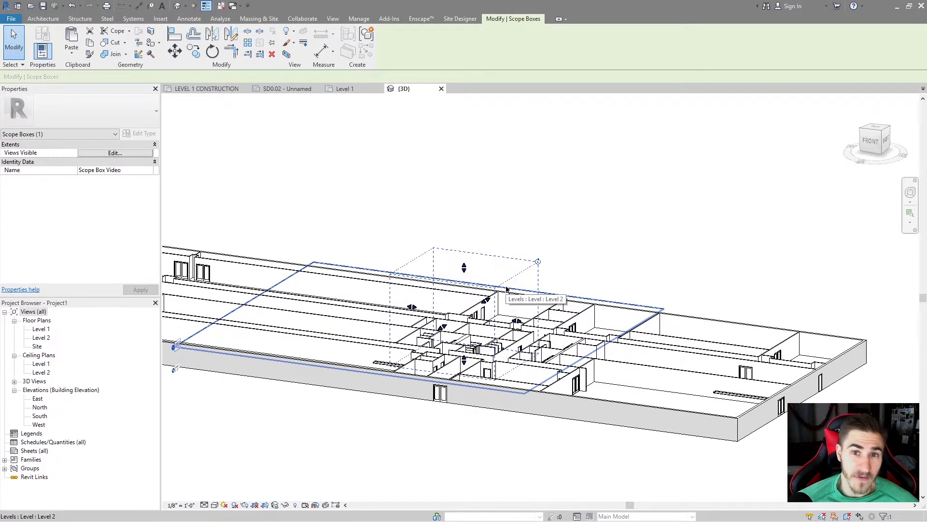
pyautogui.keyDown('shift'); pyautogui.moveTo(507, 289); pyautogui.dragTo(473, 284, button='middle'); pyautogui.keyUp('shift')
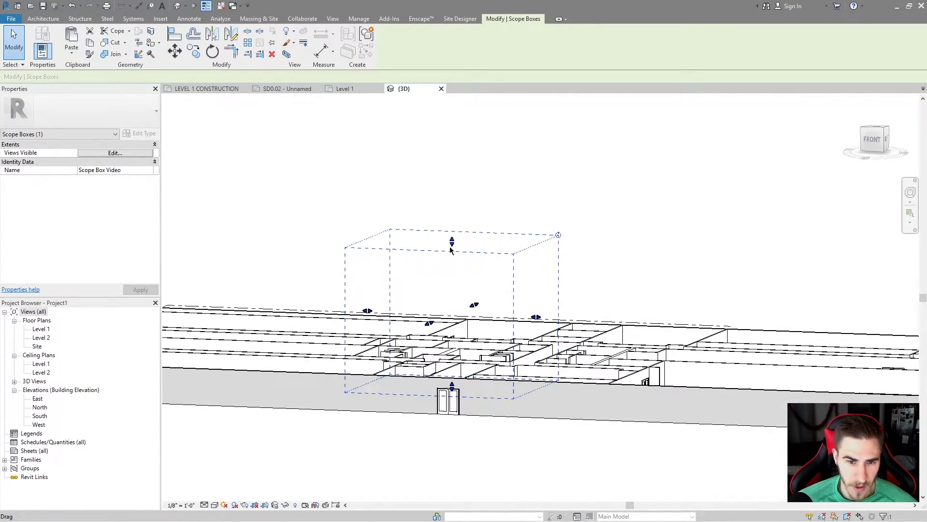
pyautogui.moveTo(450, 250); pyautogui.dragTo(463, 293)
pyautogui.keyDown('shift'); pyautogui.moveTo(491, 292); pyautogui.dragTo(495, 382, button='middle'); pyautogui.keyUp('shift')
pyautogui.keyDown('shift'); pyautogui.moveTo(453, 330); pyautogui.dragTo(478, 347, button='middle'); pyautogui.keyUp('shift')
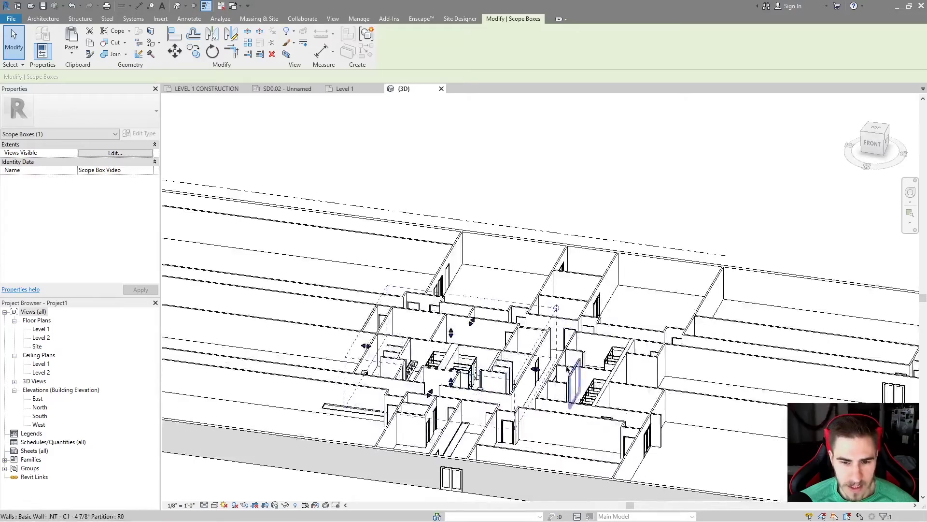
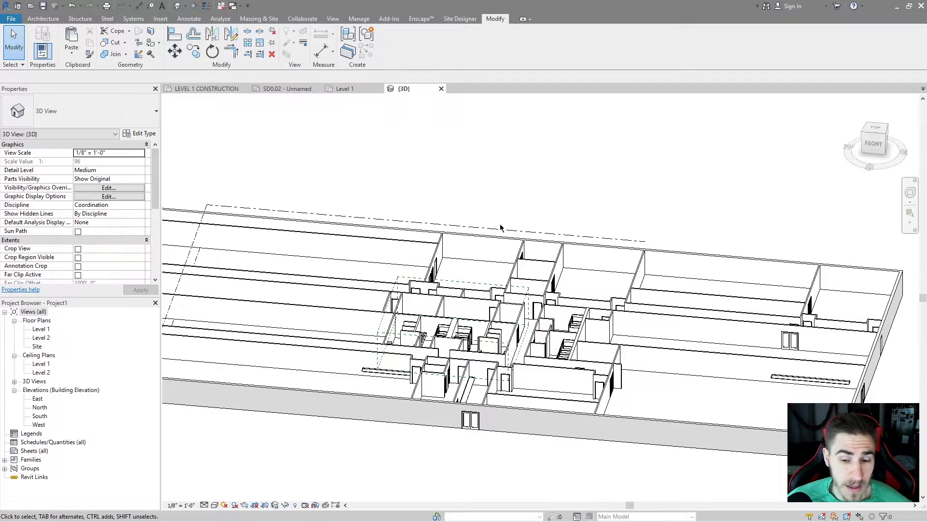
pyautogui.moveTo(480, 330); pyautogui.dragTo(517, 321, button='middle')
pyautogui.moveTo(509, 460); pyautogui.dragTo(676, 337)
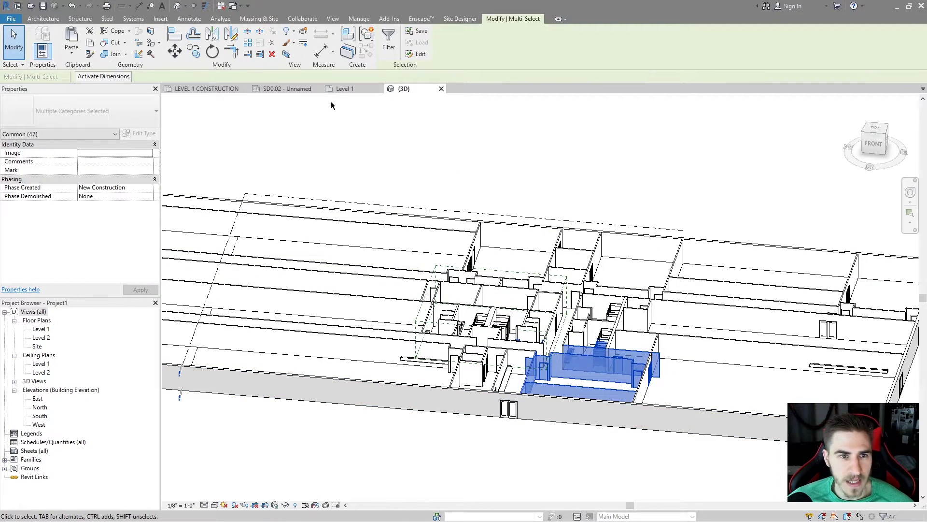
pyautogui.click(699, 220)
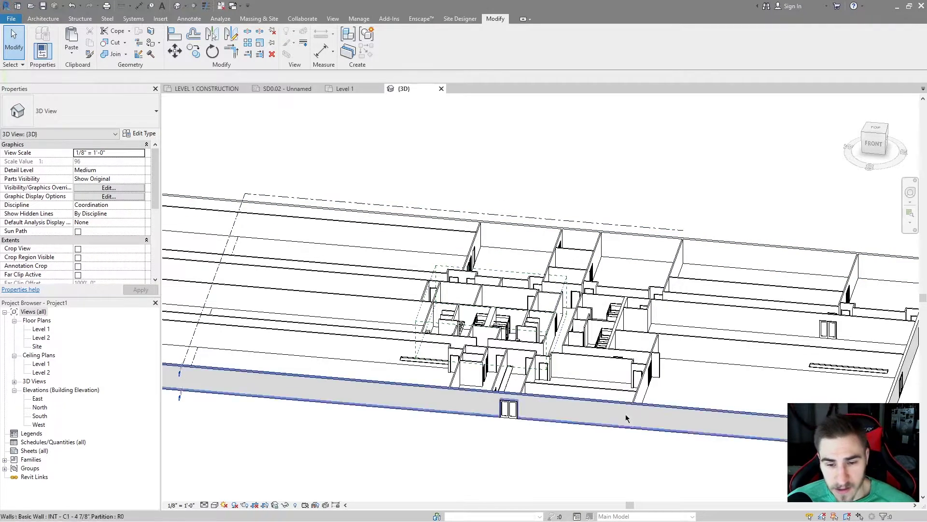
# Step: Isolate the walls and doors near the front double doors with a Selection Box in the 3D view
pyautogui.moveTo(488, 451); pyautogui.dragTo(676, 366)
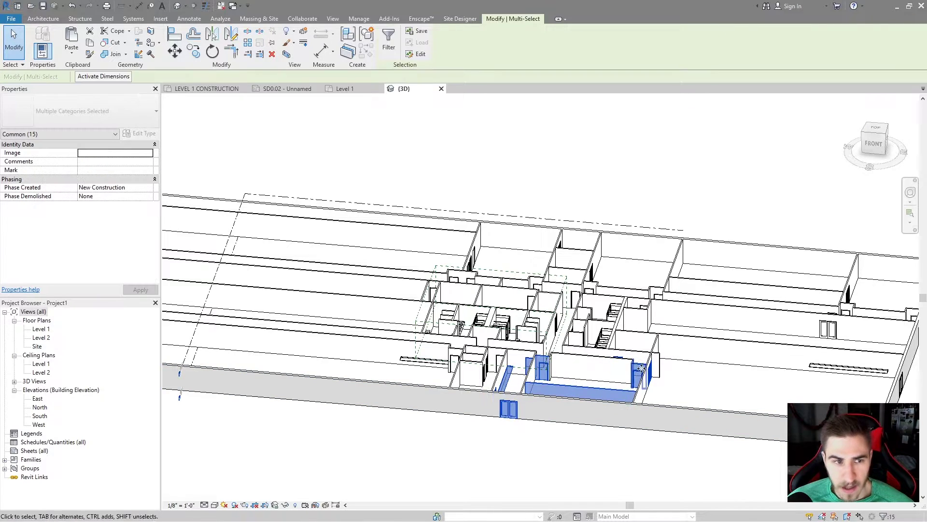
pyautogui.click(287, 54)
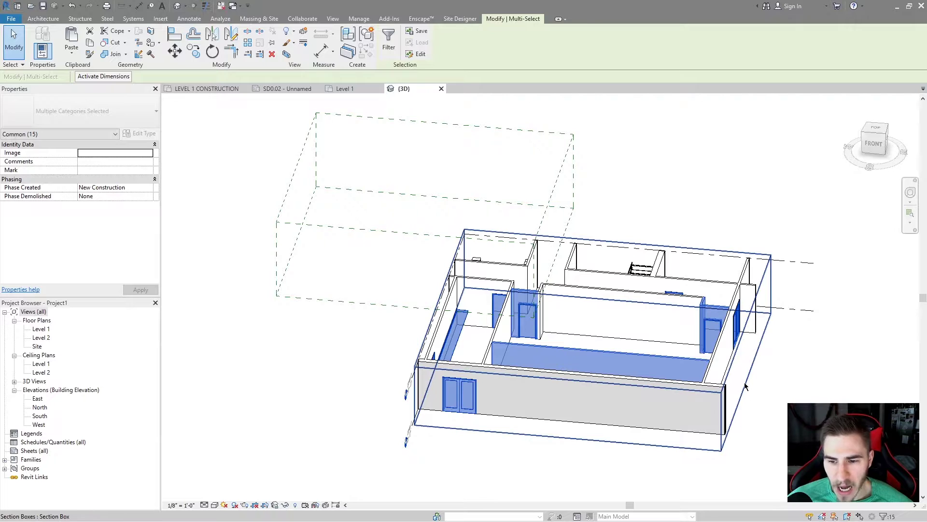
pyautogui.keyDown('shift'); pyautogui.moveTo(769, 396); pyautogui.dragTo(734, 382, button='middle'); pyautogui.keyUp('shift')
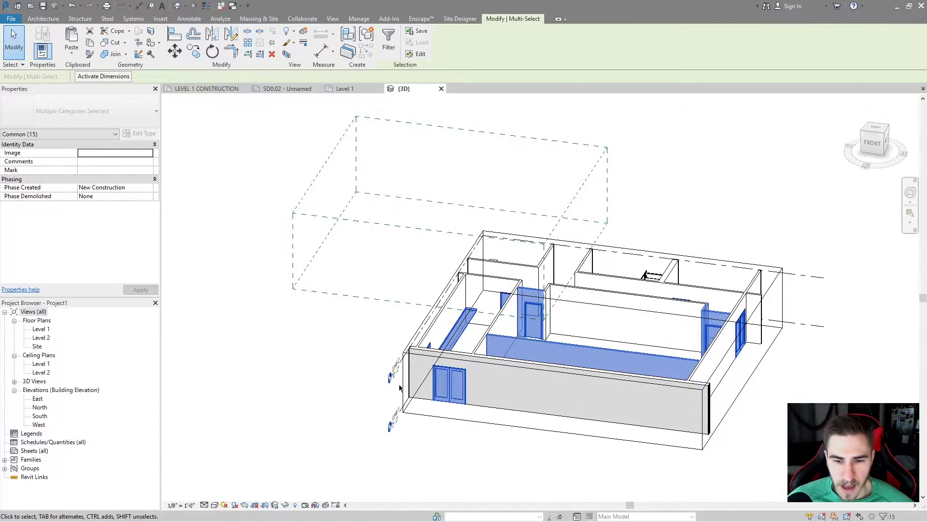
pyautogui.click(705, 235)
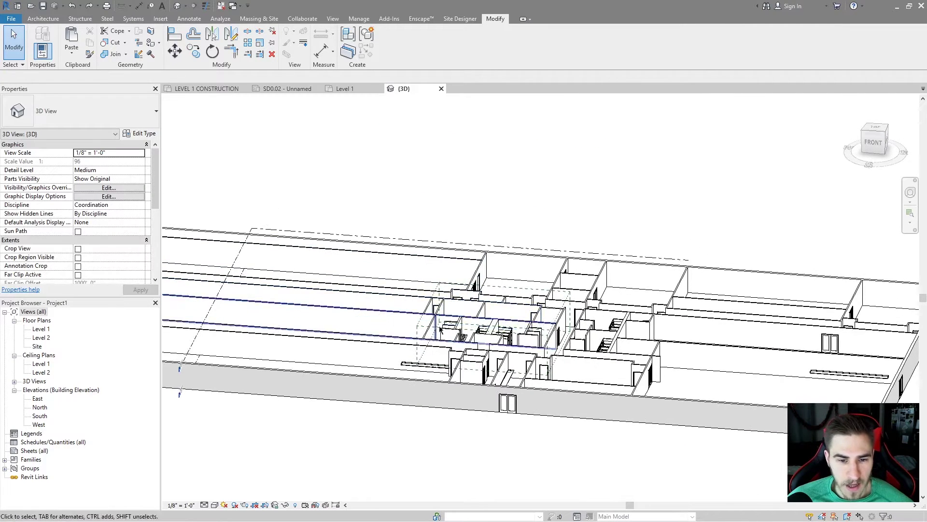
# Step: Assign Scope Box Video as the scope box of the 3D view and look over the cropped restroom block
pyautogui.scroll(2, 420, 328)
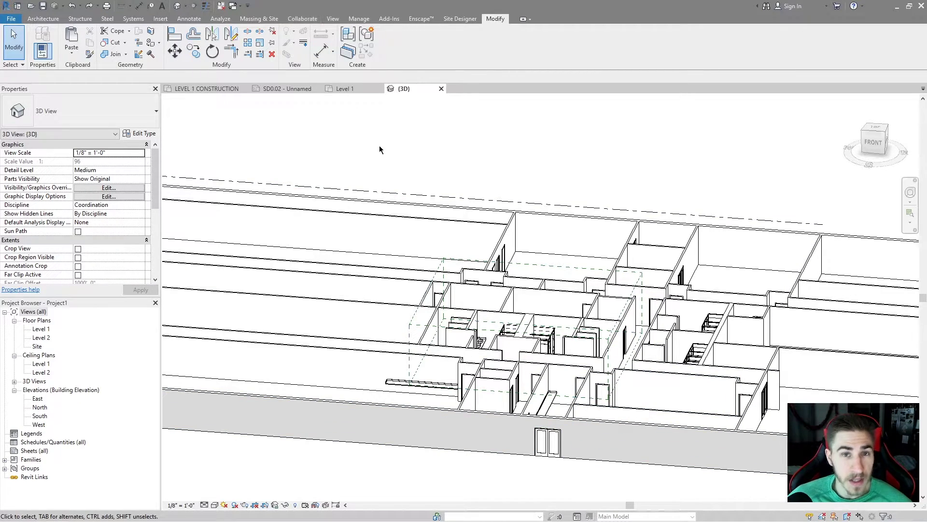
pyautogui.scroll(-3, 334, 244)
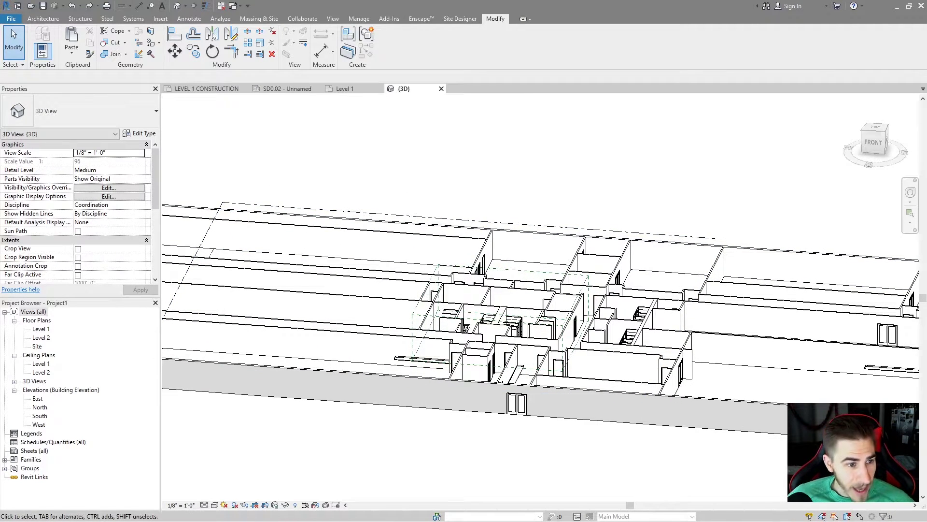
pyautogui.scroll(-3, 50, 166)
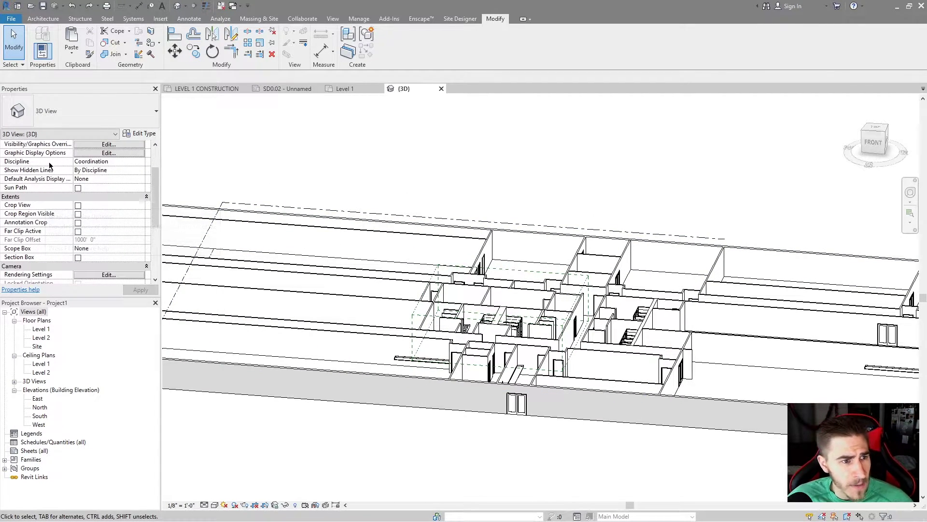
pyautogui.scroll(-1, 50, 165)
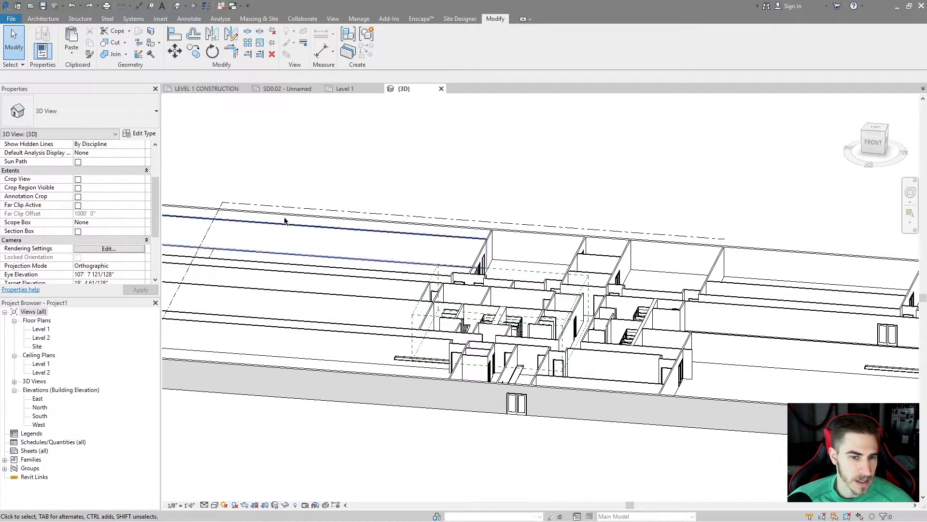
pyautogui.scroll(-3, 482, 223)
pyautogui.scroll(-2, 598, 377)
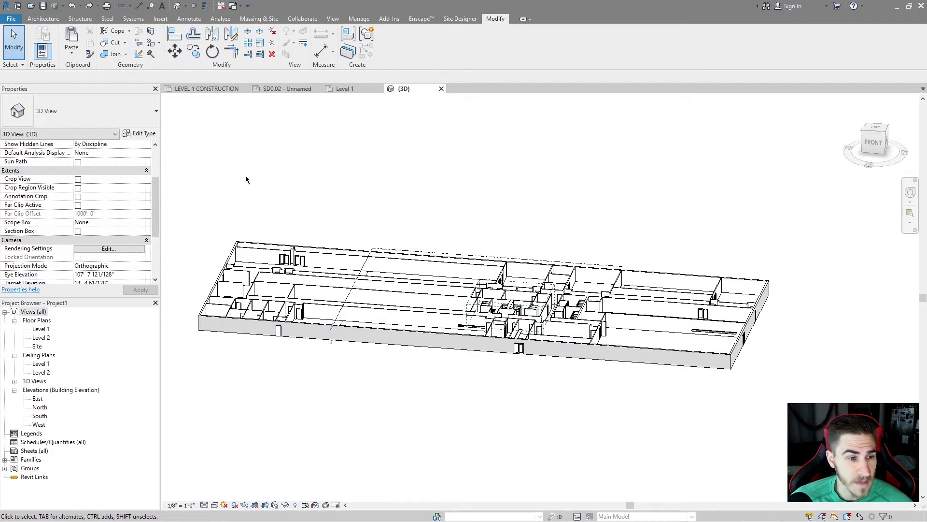
pyautogui.scroll(1, 346, 229)
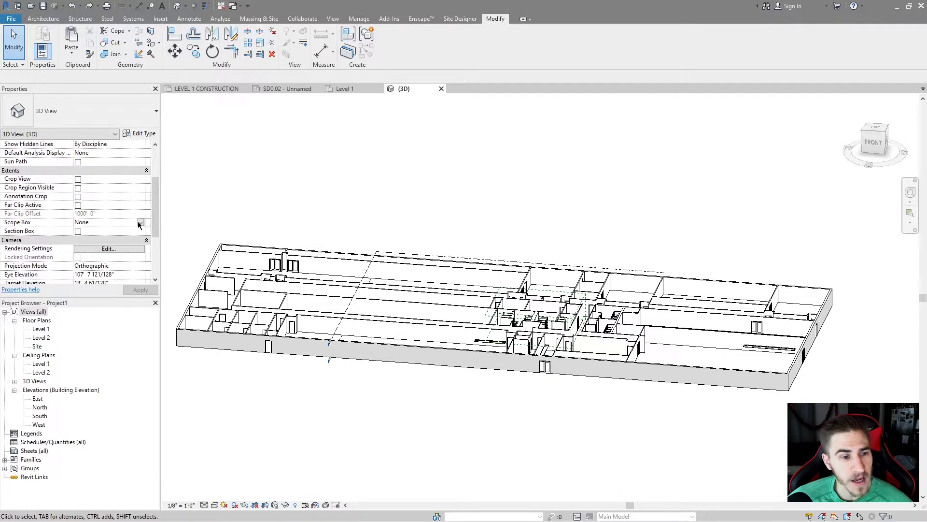
pyautogui.click(140, 222)
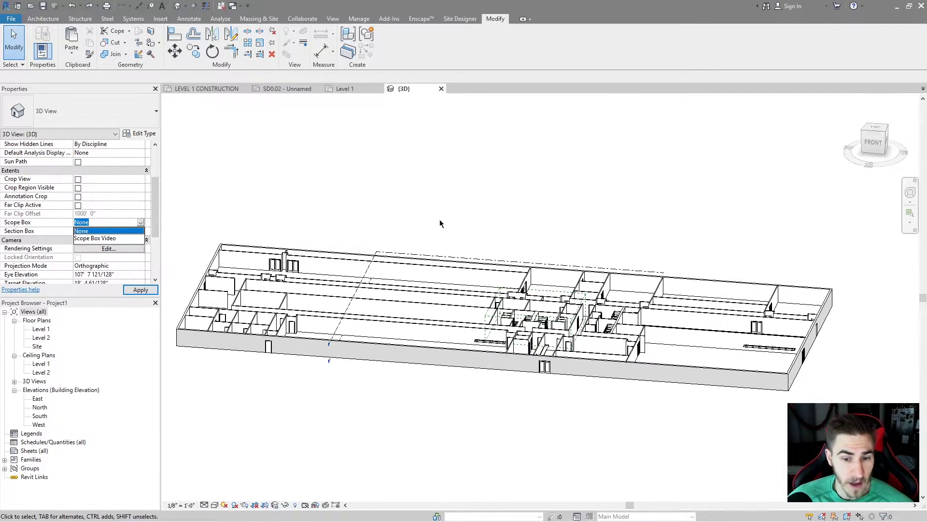
pyautogui.click(106, 238)
pyautogui.scroll(6, 640, 285)
pyautogui.keyDown('shift'); pyautogui.moveTo(691, 381); pyautogui.dragTo(618, 375, button='middle'); pyautogui.keyUp('shift')
pyautogui.scroll(2, 453, 269)
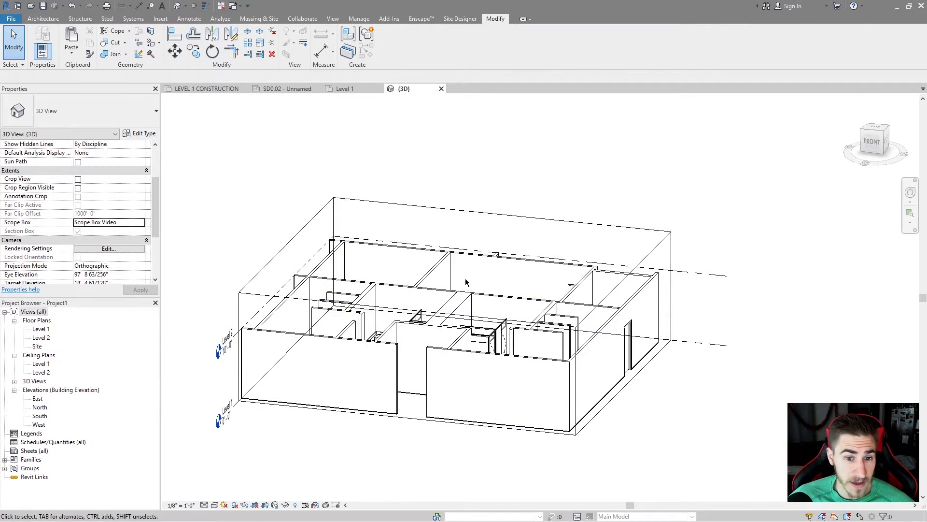
# Step: Select the section box around the cropped restroom block to check for adjustment handles, and clear the selection
pyautogui.click(671, 311)
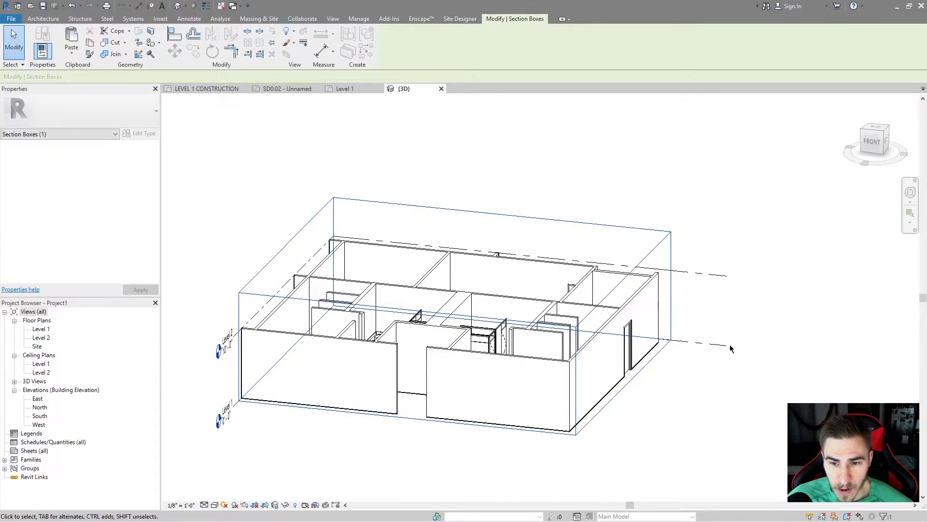
pyautogui.press('Escape')
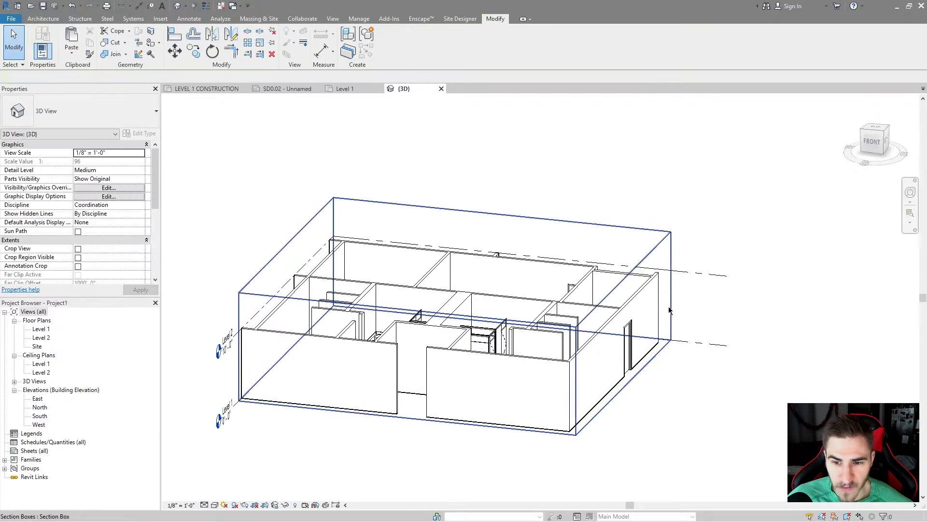
pyautogui.click(671, 309)
pyautogui.press('Escape')
pyautogui.click(671, 308)
pyautogui.press('Escape')
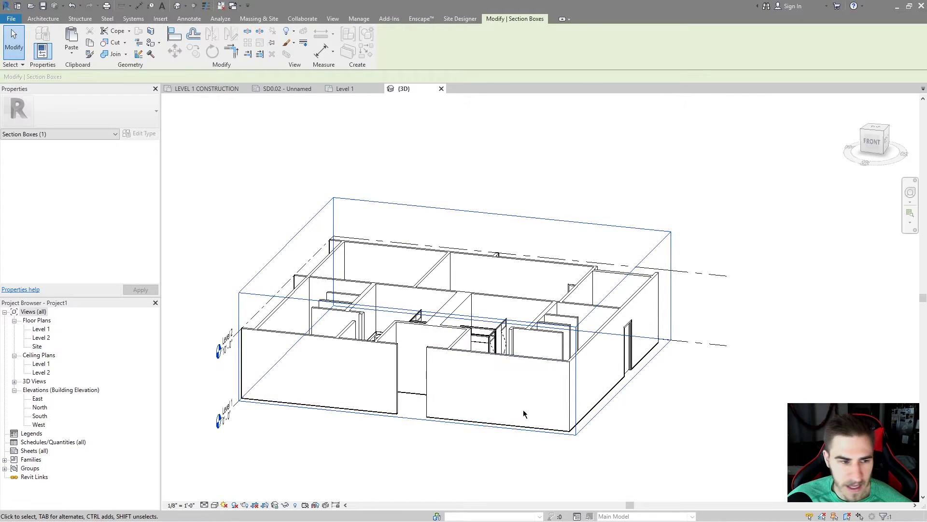
# Step: Set the 3D view's Scope Box property to None
pyautogui.scroll(-2, 528, 389)
pyautogui.scroll(-1, 509, 381)
pyautogui.scroll(-4, 84, 210)
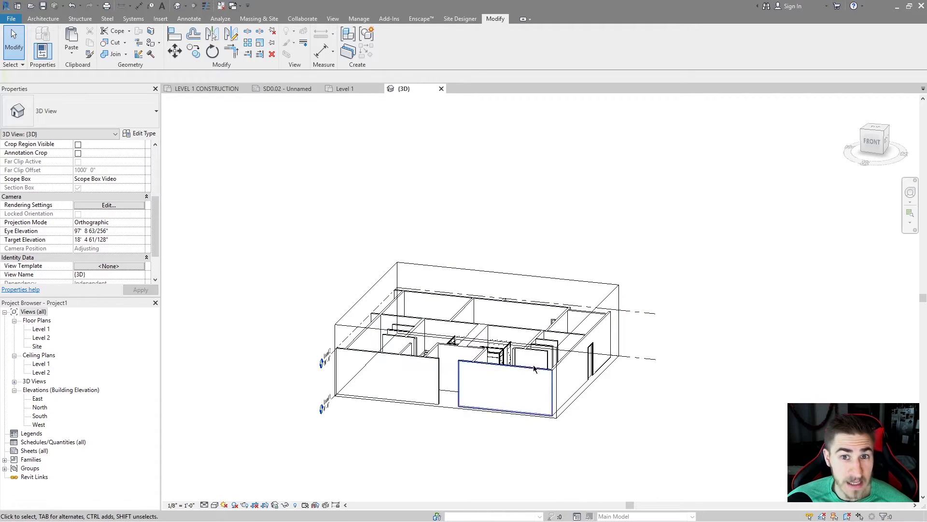
pyautogui.click(139, 180)
pyautogui.click(121, 186)
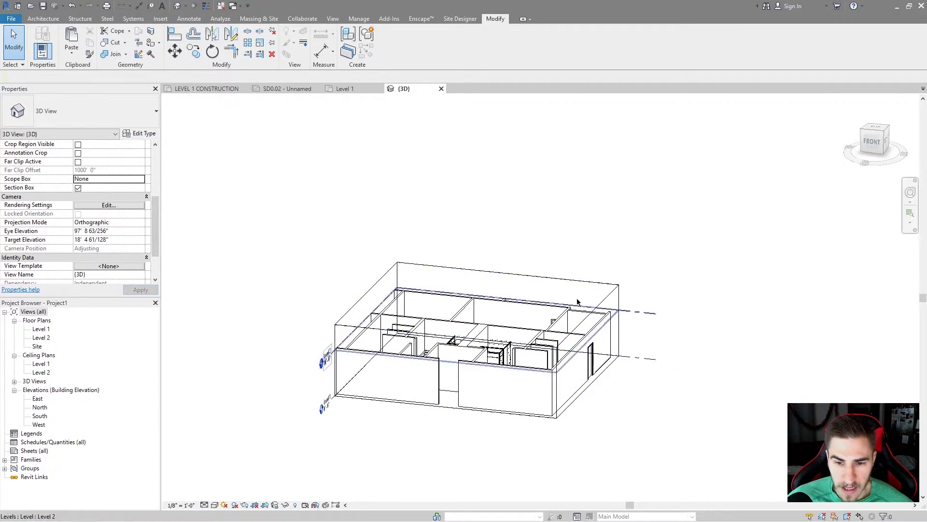
# Step: Lower the scope box's top face below the tops of the restroom block's walls
pyautogui.click(600, 306)
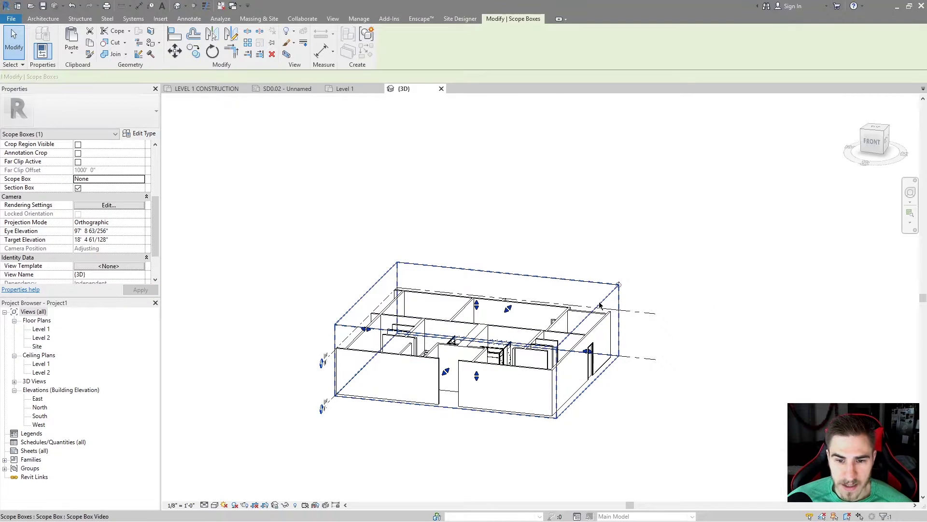
pyautogui.moveTo(484, 305); pyautogui.dragTo(482, 344)
pyautogui.click(330, 194)
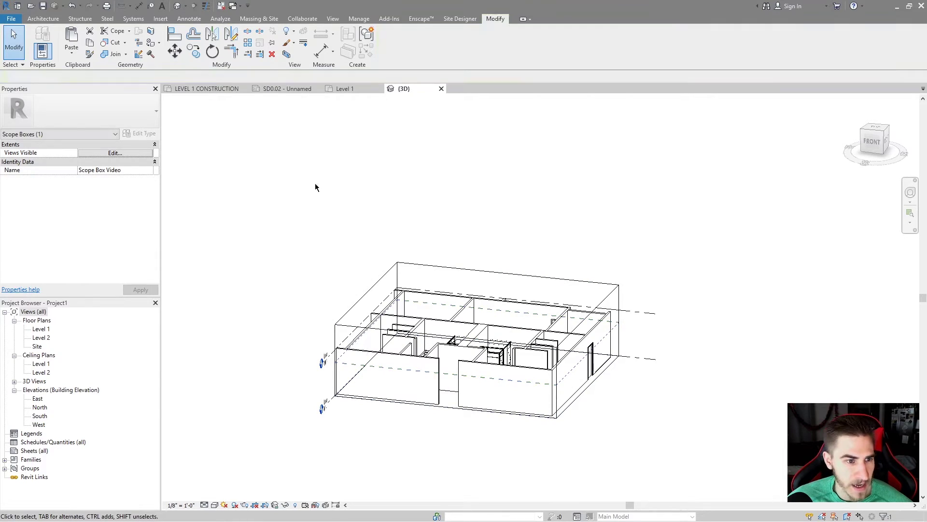
# Step: Reassign Scope Box Video to the 3D view, and undo both the assignment and the lowering of the scope box's top face
pyautogui.scroll(-3, 118, 213)
pyautogui.click(141, 222)
pyautogui.click(140, 222)
pyautogui.click(116, 239)
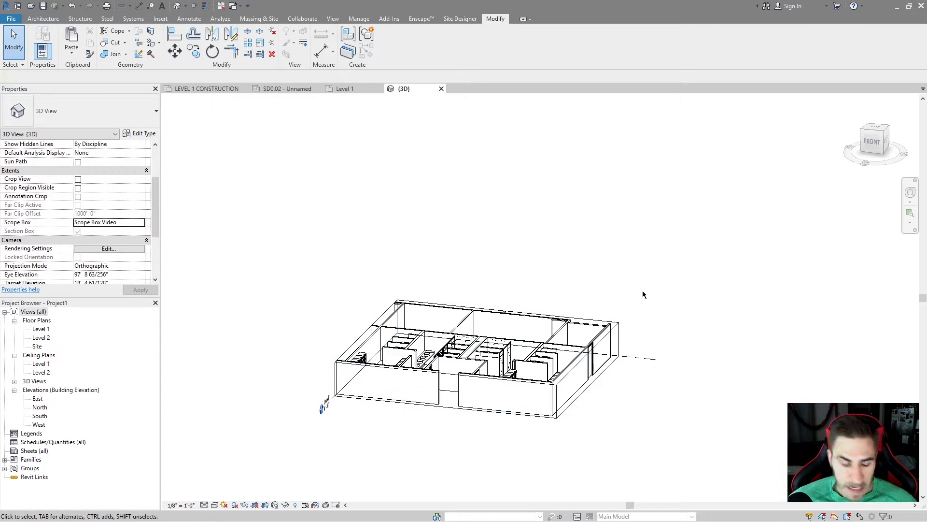
pyautogui.hotkey('ctrl', 'z')
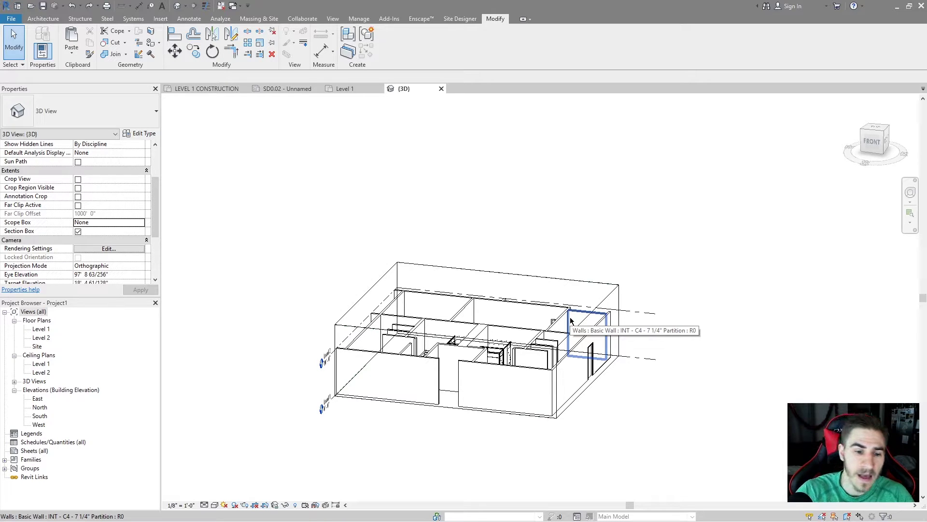
pyautogui.scroll(-1, 468, 344)
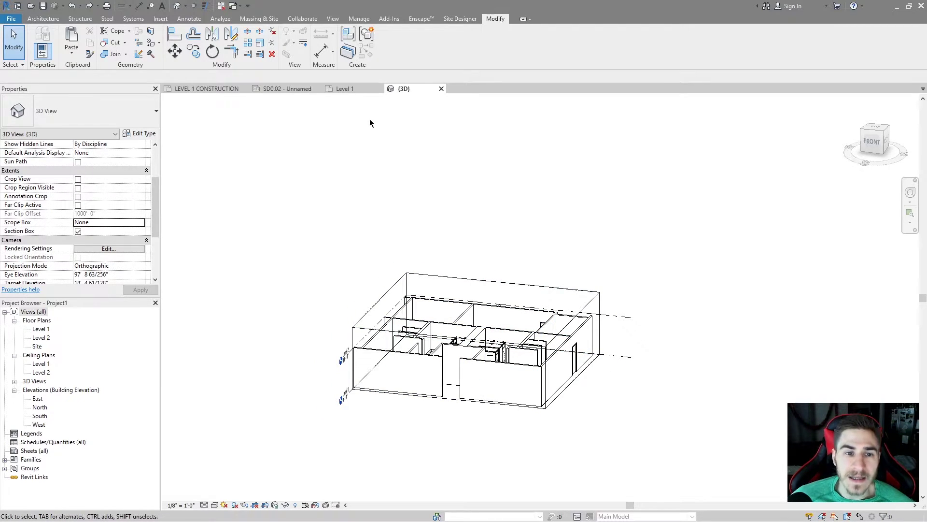
# Step: Open the Level 1 floor plan and select the scope box around the restroom block to inspect its extents
pyautogui.click(345, 88)
pyautogui.scroll(-3, 567, 356)
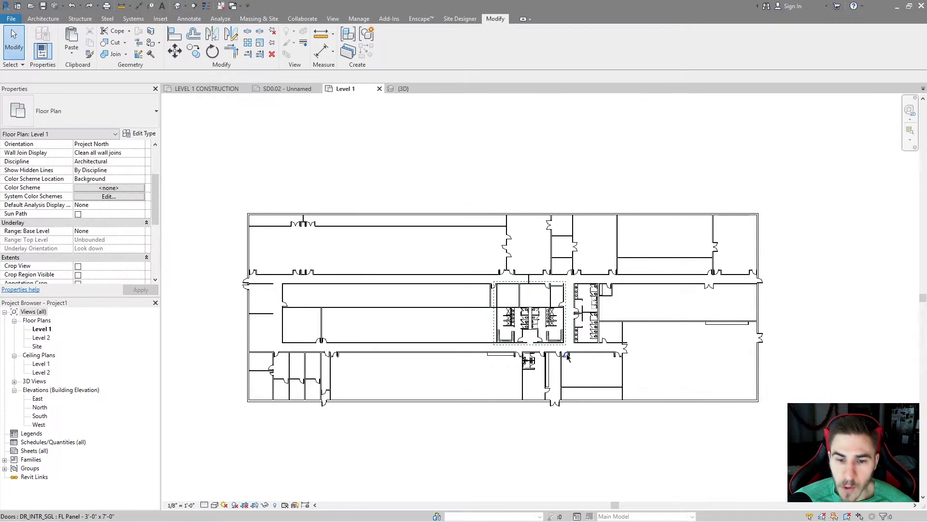
pyautogui.scroll(2, 589, 359)
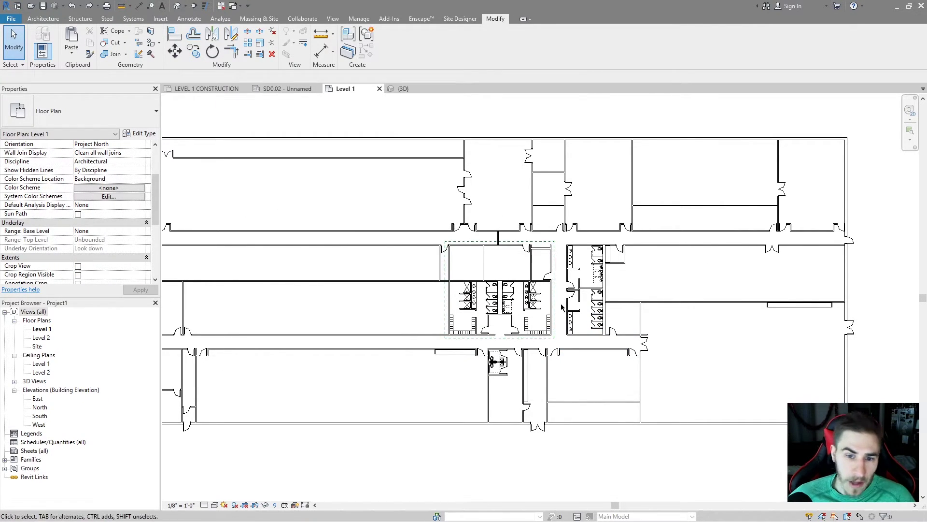
pyautogui.scroll(2, 563, 309)
pyautogui.click(539, 308)
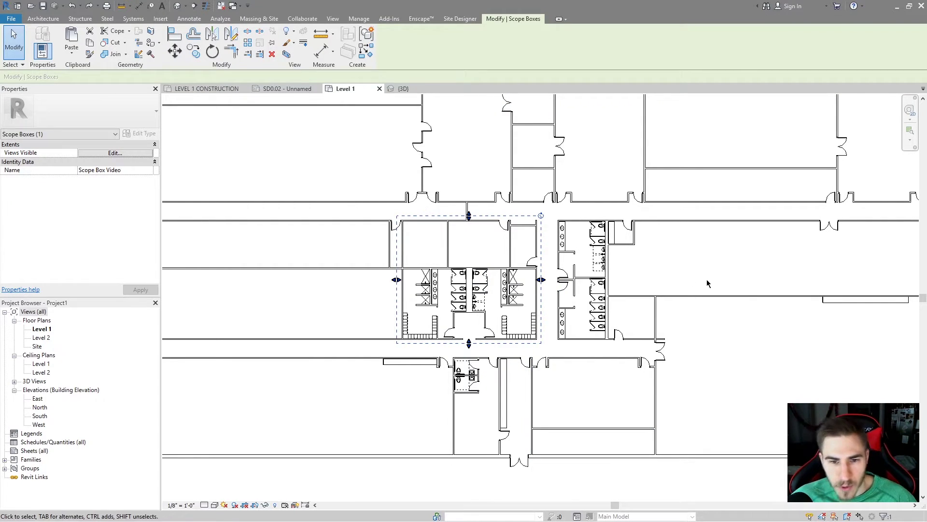
pyautogui.scroll(-2, 439, 270)
pyautogui.press('Escape')
# Step: Turn on Crop View and Crop Region Visible for the Level 1 floor plan
pyautogui.scroll(-2, 306, 207)
pyautogui.scroll(-3, 59, 196)
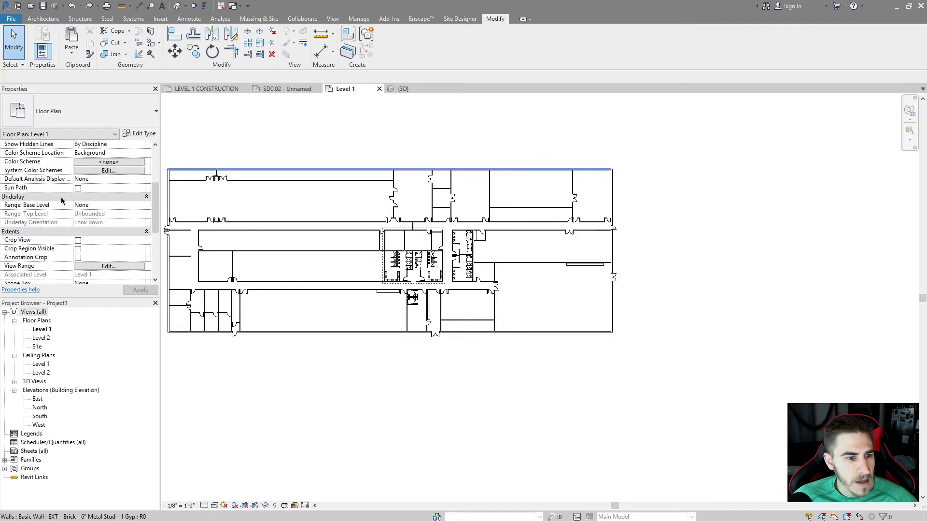
pyautogui.click(78, 248)
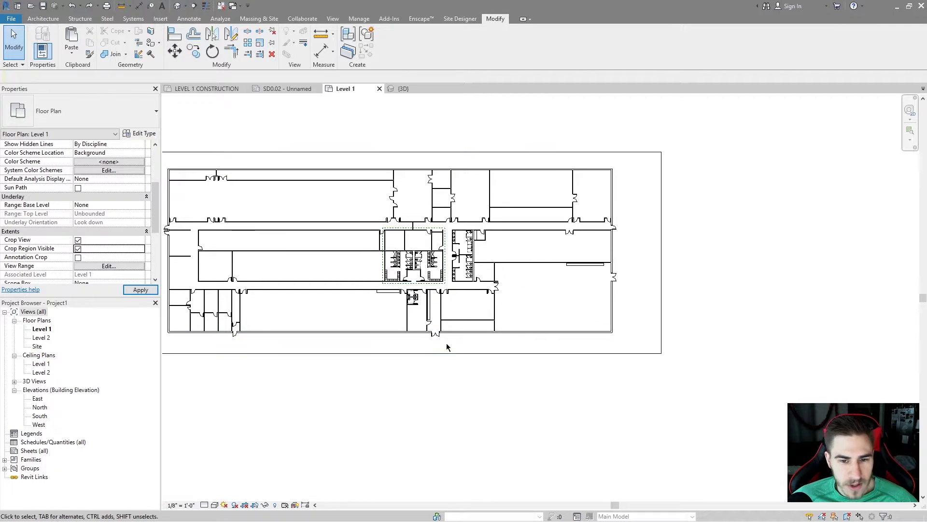
# Step: Pull all four sides of the Level 1 crop region in tightly around the restroom block
pyautogui.moveTo(427, 361); pyautogui.dragTo(547, 381, button='middle')
pyautogui.click(781, 275)
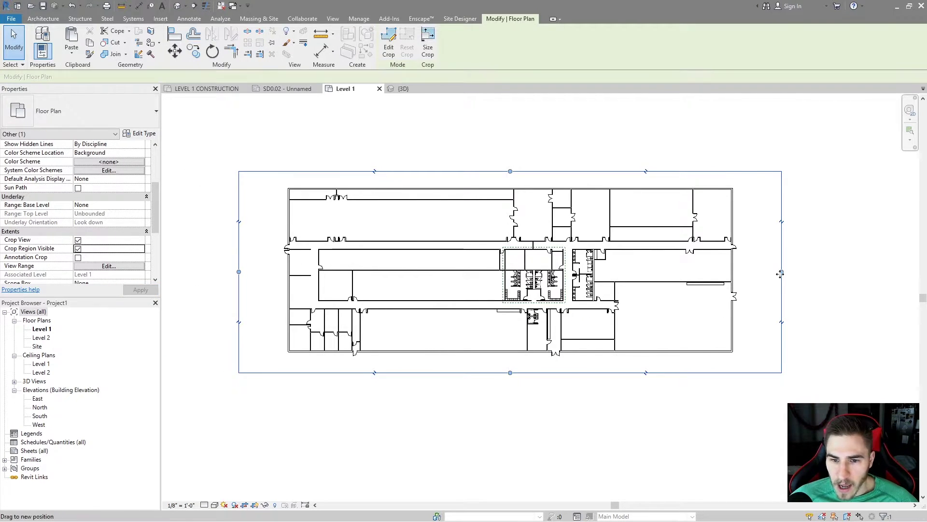
pyautogui.moveTo(542, 254); pyautogui.dragTo(569, 255)
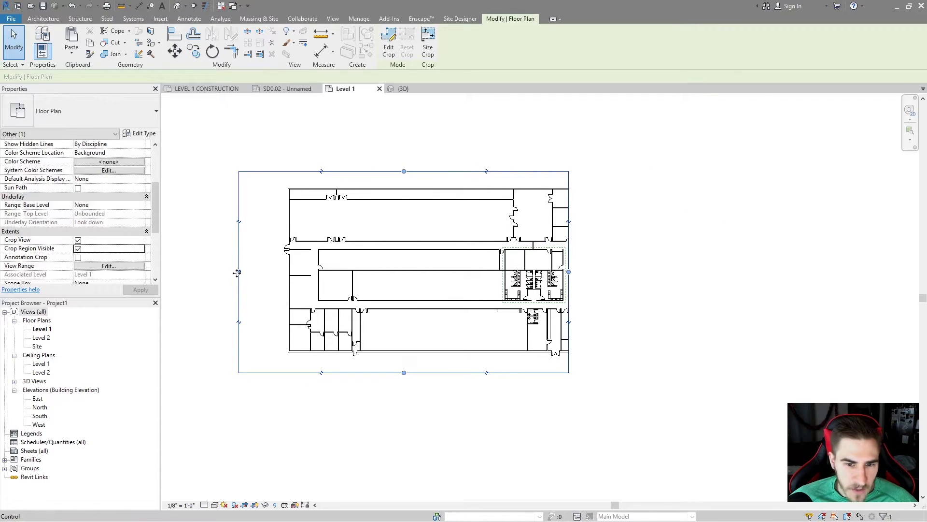
pyautogui.moveTo(467, 251); pyautogui.dragTo(501, 268)
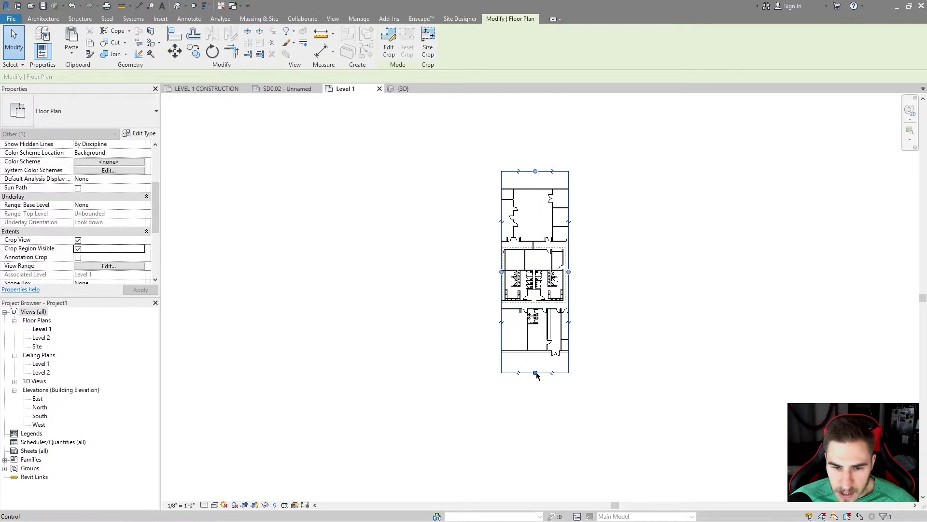
pyautogui.moveTo(558, 310); pyautogui.dragTo(550, 245)
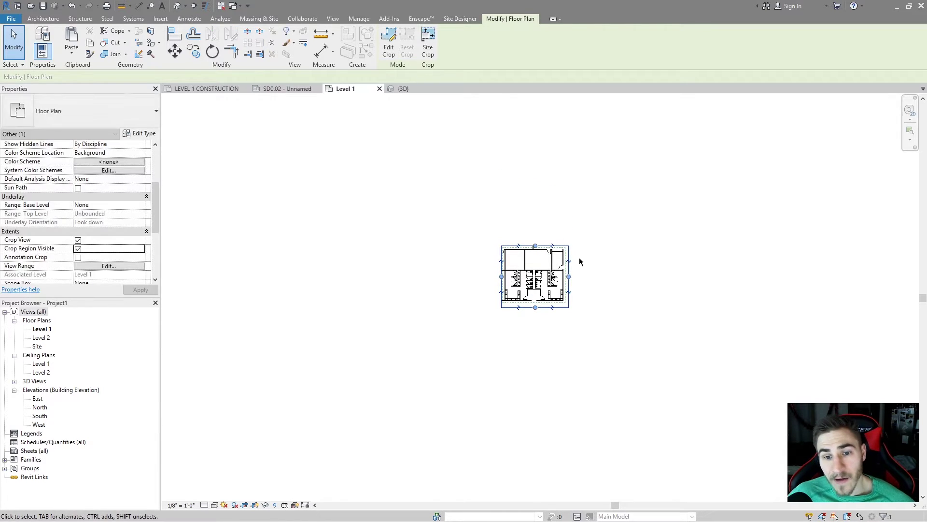
# Step: Undo all the crop region adjustments in the Level 1 plan
pyautogui.click(579, 257)
pyautogui.hotkey('ctrl', 'z')
pyautogui.hotkey('ctrl', 'z')
pyautogui.hotkey('ctrl', 'z')
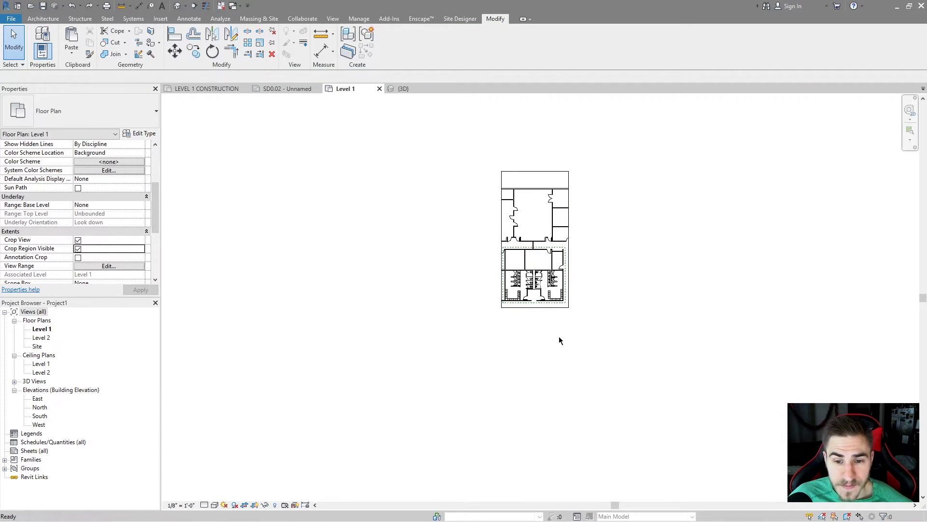
pyautogui.hotkey('ctrl', 'z')
pyautogui.scroll(2, 587, 325)
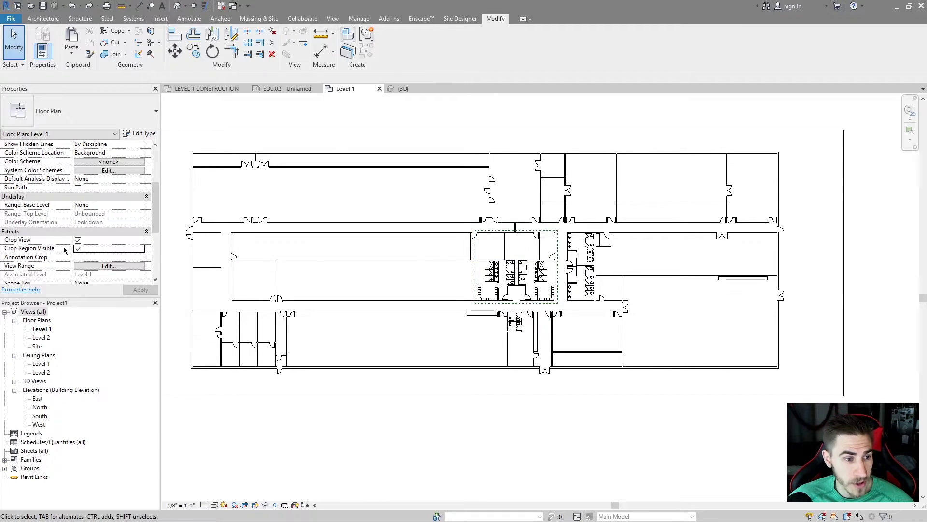
# Step: Assign Scope Box Video to the Level 1 floor plan, and undo the assignment
pyautogui.scroll(-2, 76, 229)
pyautogui.click(104, 231)
pyautogui.click(102, 247)
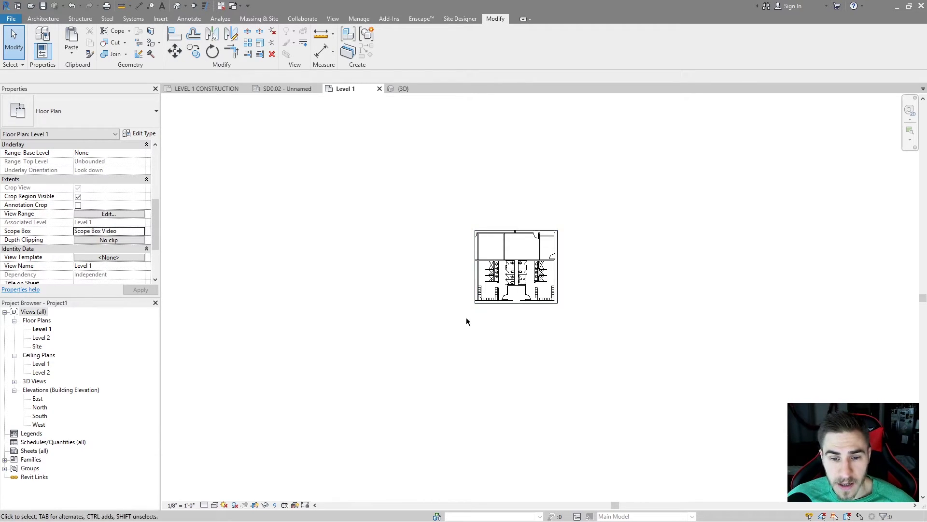
pyautogui.scroll(-1, 503, 338)
pyautogui.hotkey('ctrl', 'z')
pyautogui.scroll(-2, 495, 353)
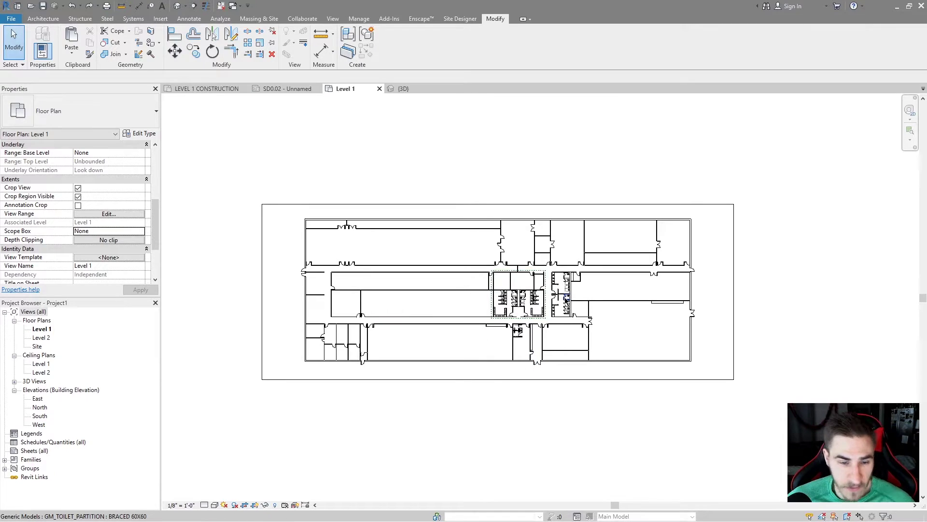
# Step: Return to the 3D view and stretch the scope box's top face far above the restroom block
pyautogui.click(413, 89)
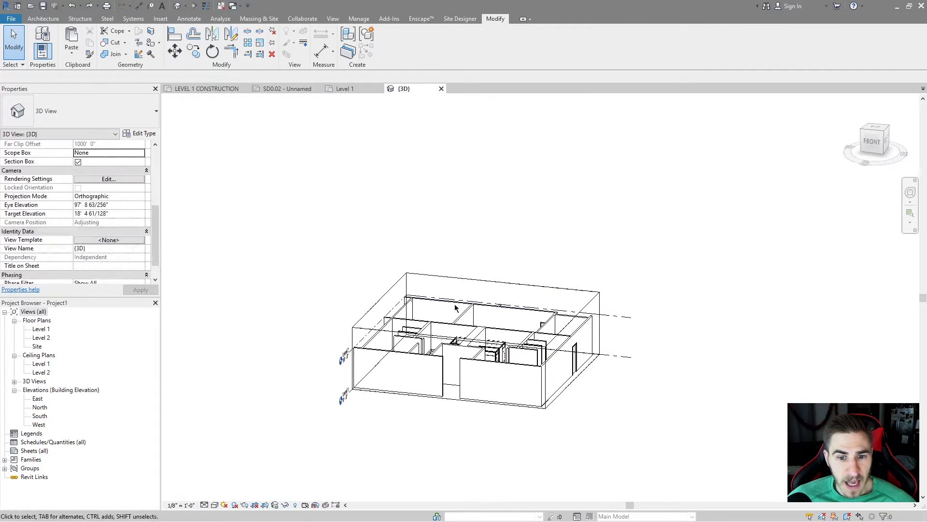
pyautogui.click(582, 314)
pyautogui.scroll(-3, 503, 338)
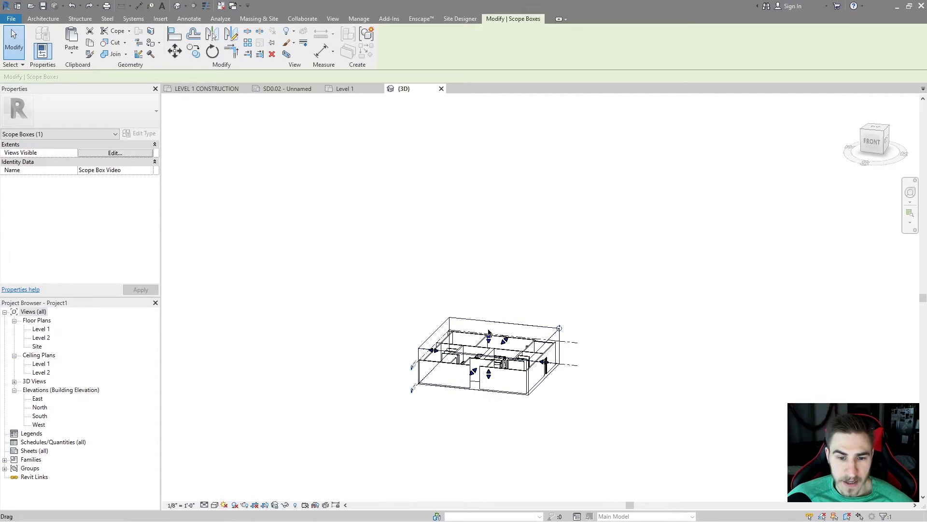
pyautogui.scroll(-2, 494, 340)
pyautogui.moveTo(494, 340); pyautogui.dragTo(492, 132)
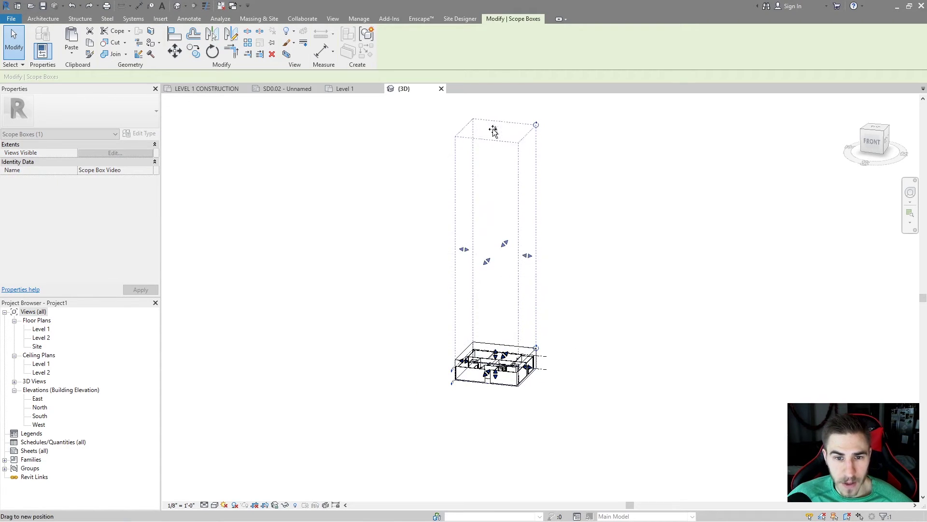
pyautogui.click(601, 204)
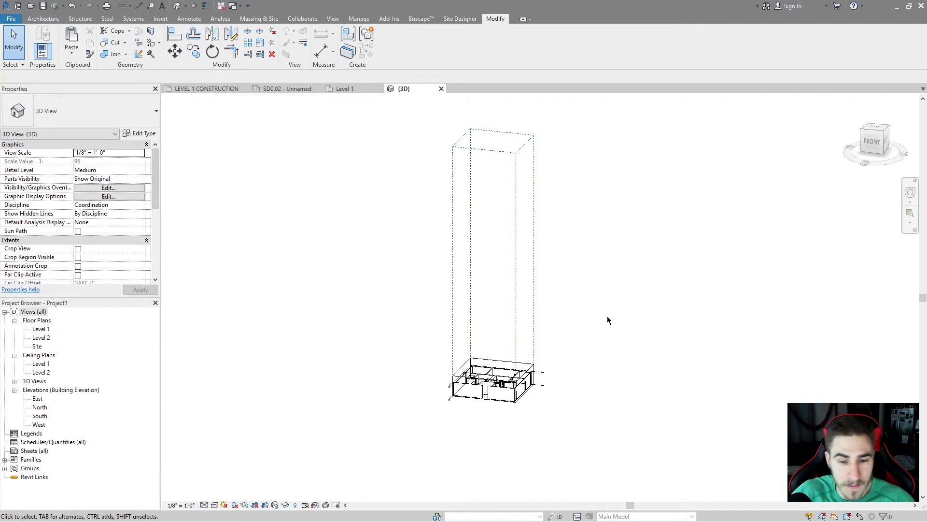
pyautogui.scroll(2, 555, 344)
pyautogui.moveTo(562, 343); pyautogui.dragTo(577, 399, button='middle')
pyautogui.scroll(-1, 508, 317)
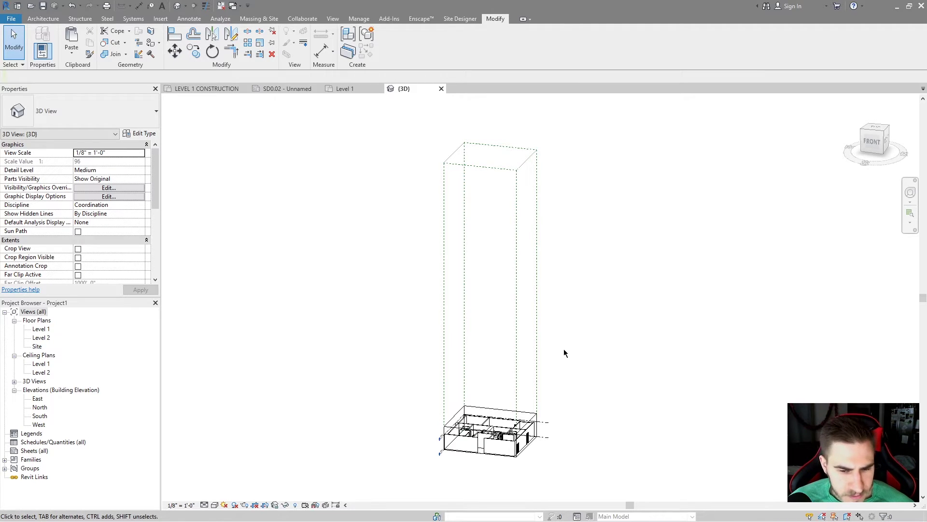
pyautogui.click(536, 362)
pyautogui.click(376, 313)
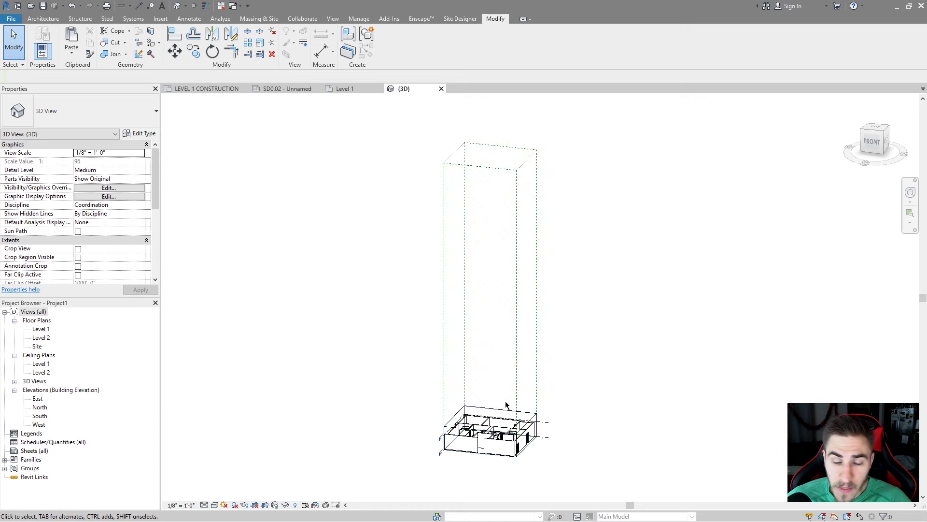
pyautogui.scroll(-2, 573, 363)
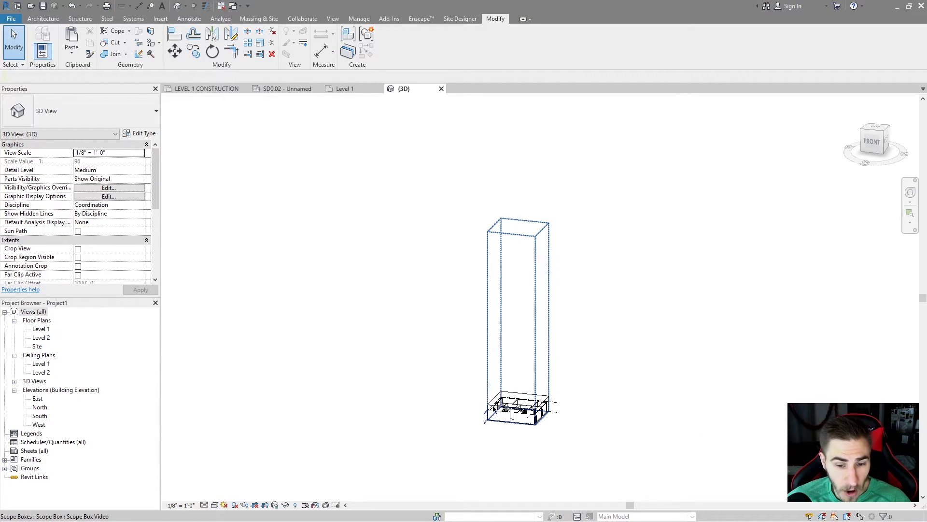
# Step: Switch to the Level 1 plan and copy Scope Box Video to the area southwest of the restroom block
pyautogui.hotkey('ctrl', 'Tab')
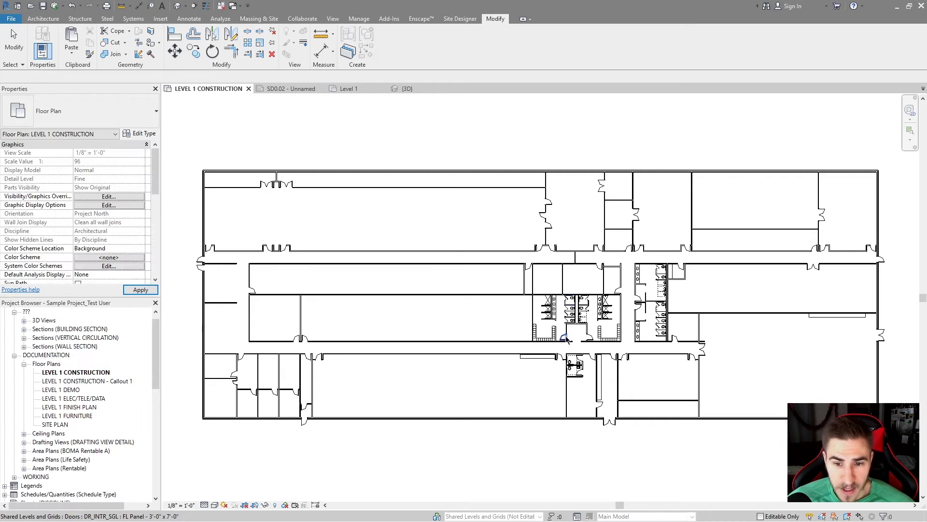
pyautogui.hotkey('ctrl', 'Tab')
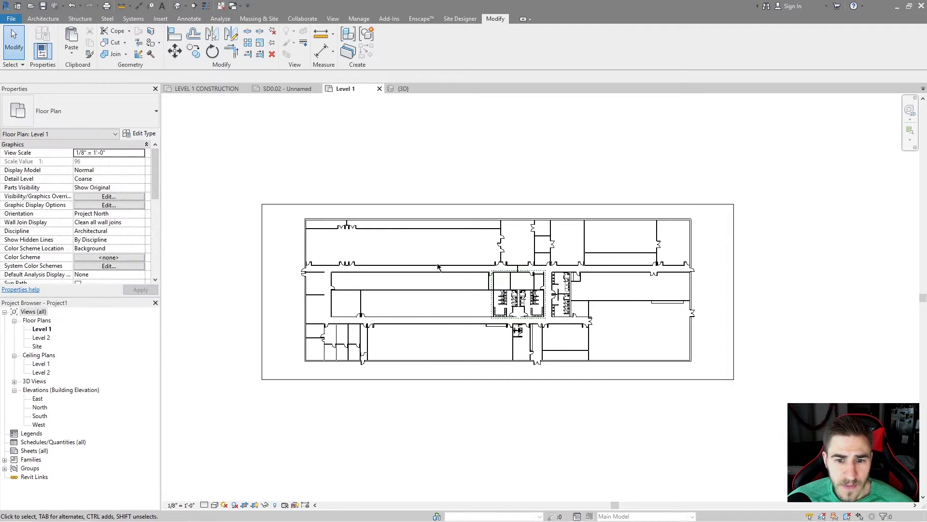
pyautogui.click(546, 323)
pyautogui.scroll(2, 555, 290)
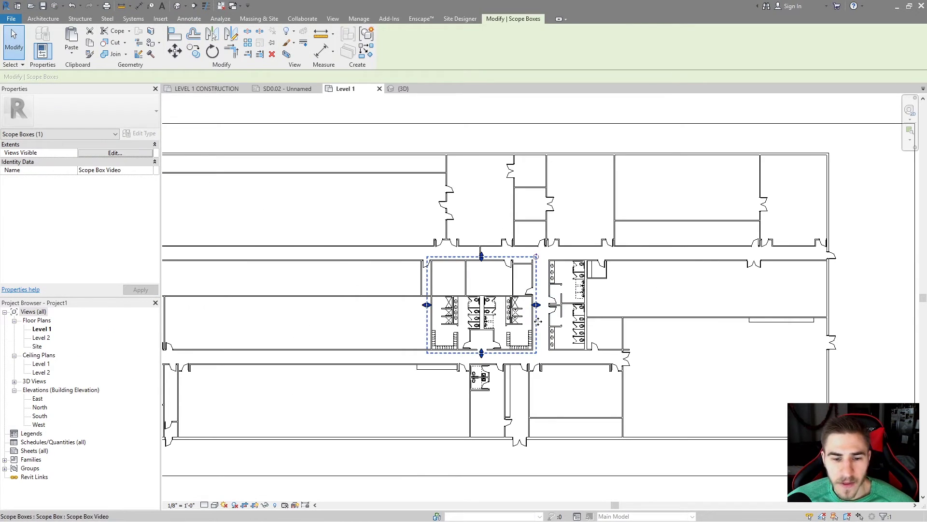
pyautogui.keyDown('ctrl'); pyautogui.moveTo(516, 331); pyautogui.dragTo(349, 391); pyautogui.keyUp('ctrl')
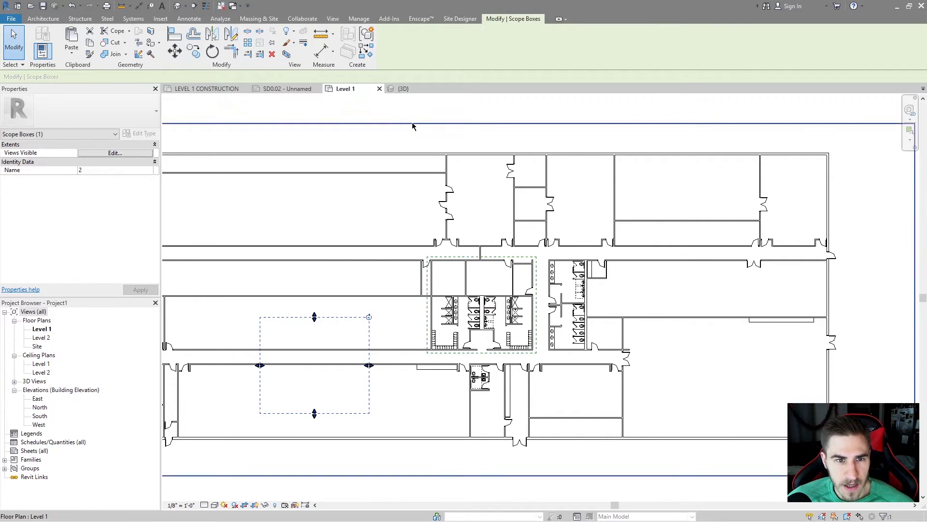
# Step: Return to the 3D view and examine the copied scope box beside the original and the section box around the restroom block
pyautogui.click(403, 88)
pyautogui.click(531, 454)
pyautogui.scroll(2, 531, 415)
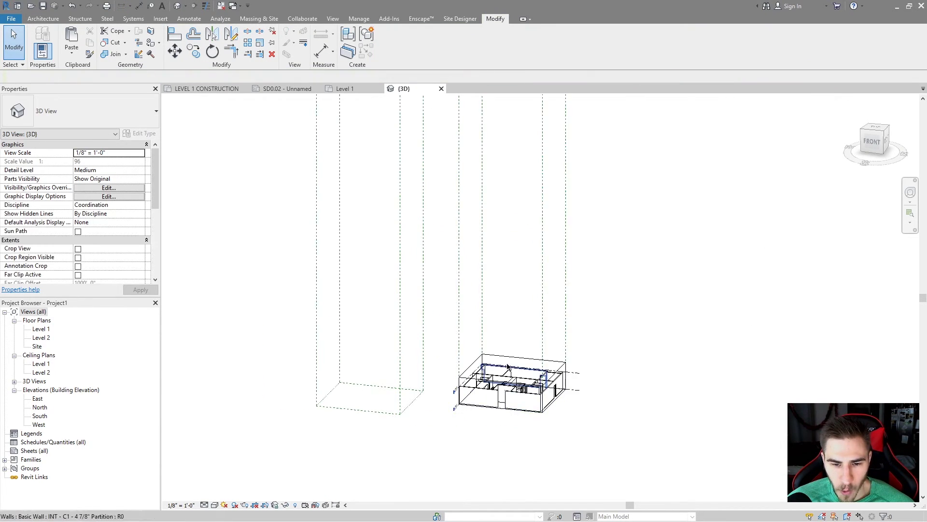
pyautogui.scroll(2, 509, 412)
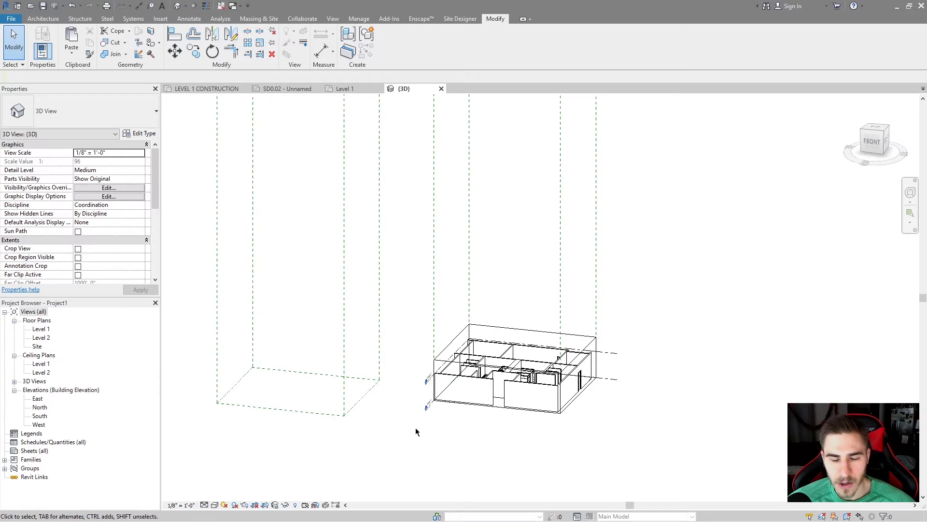
pyautogui.click(504, 333)
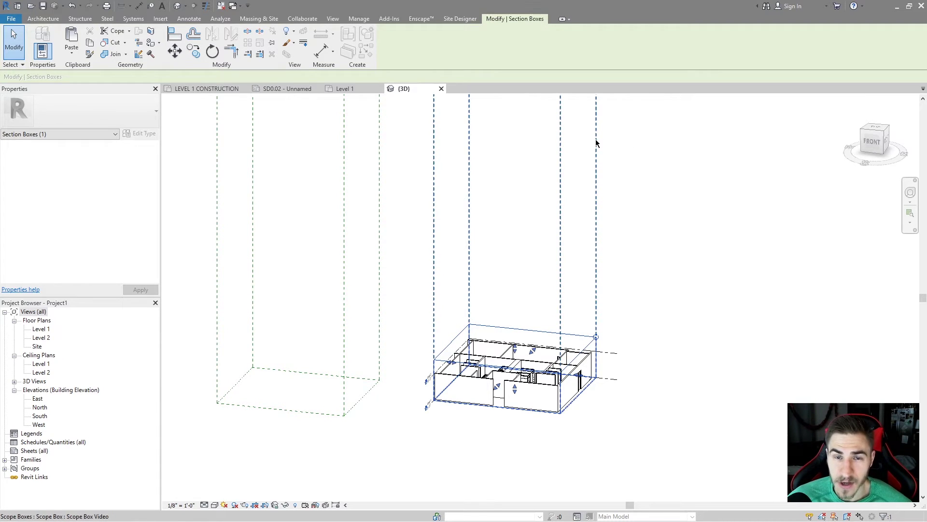
pyautogui.scroll(-2, 529, 227)
pyautogui.click(514, 201)
pyautogui.scroll(-3, 508, 288)
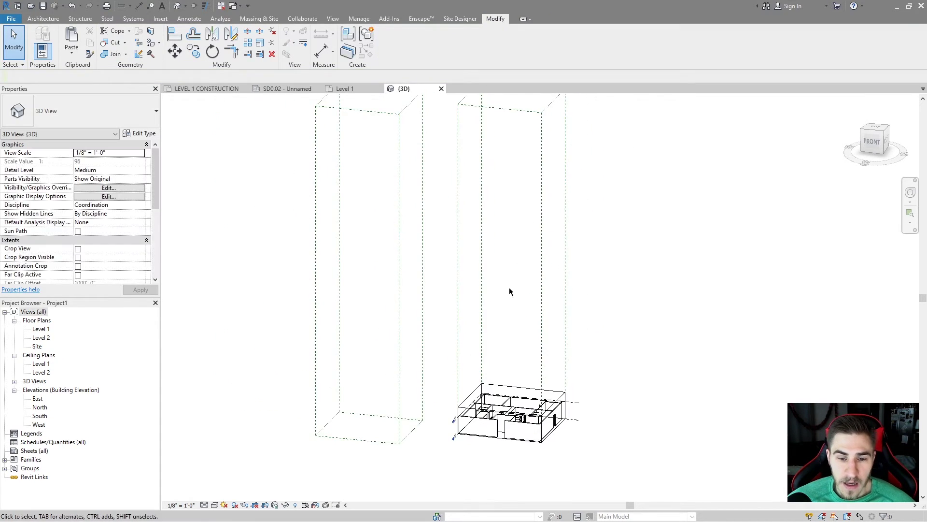
pyautogui.scroll(-1, 528, 332)
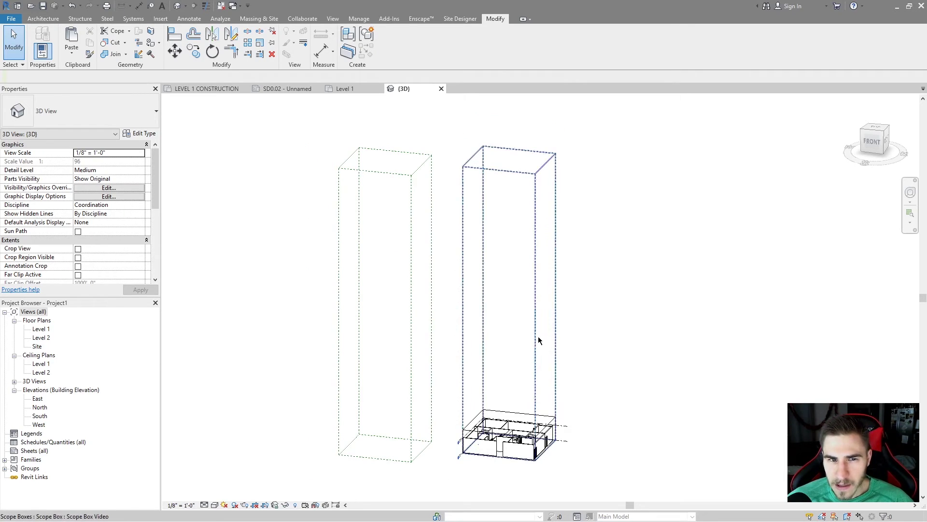